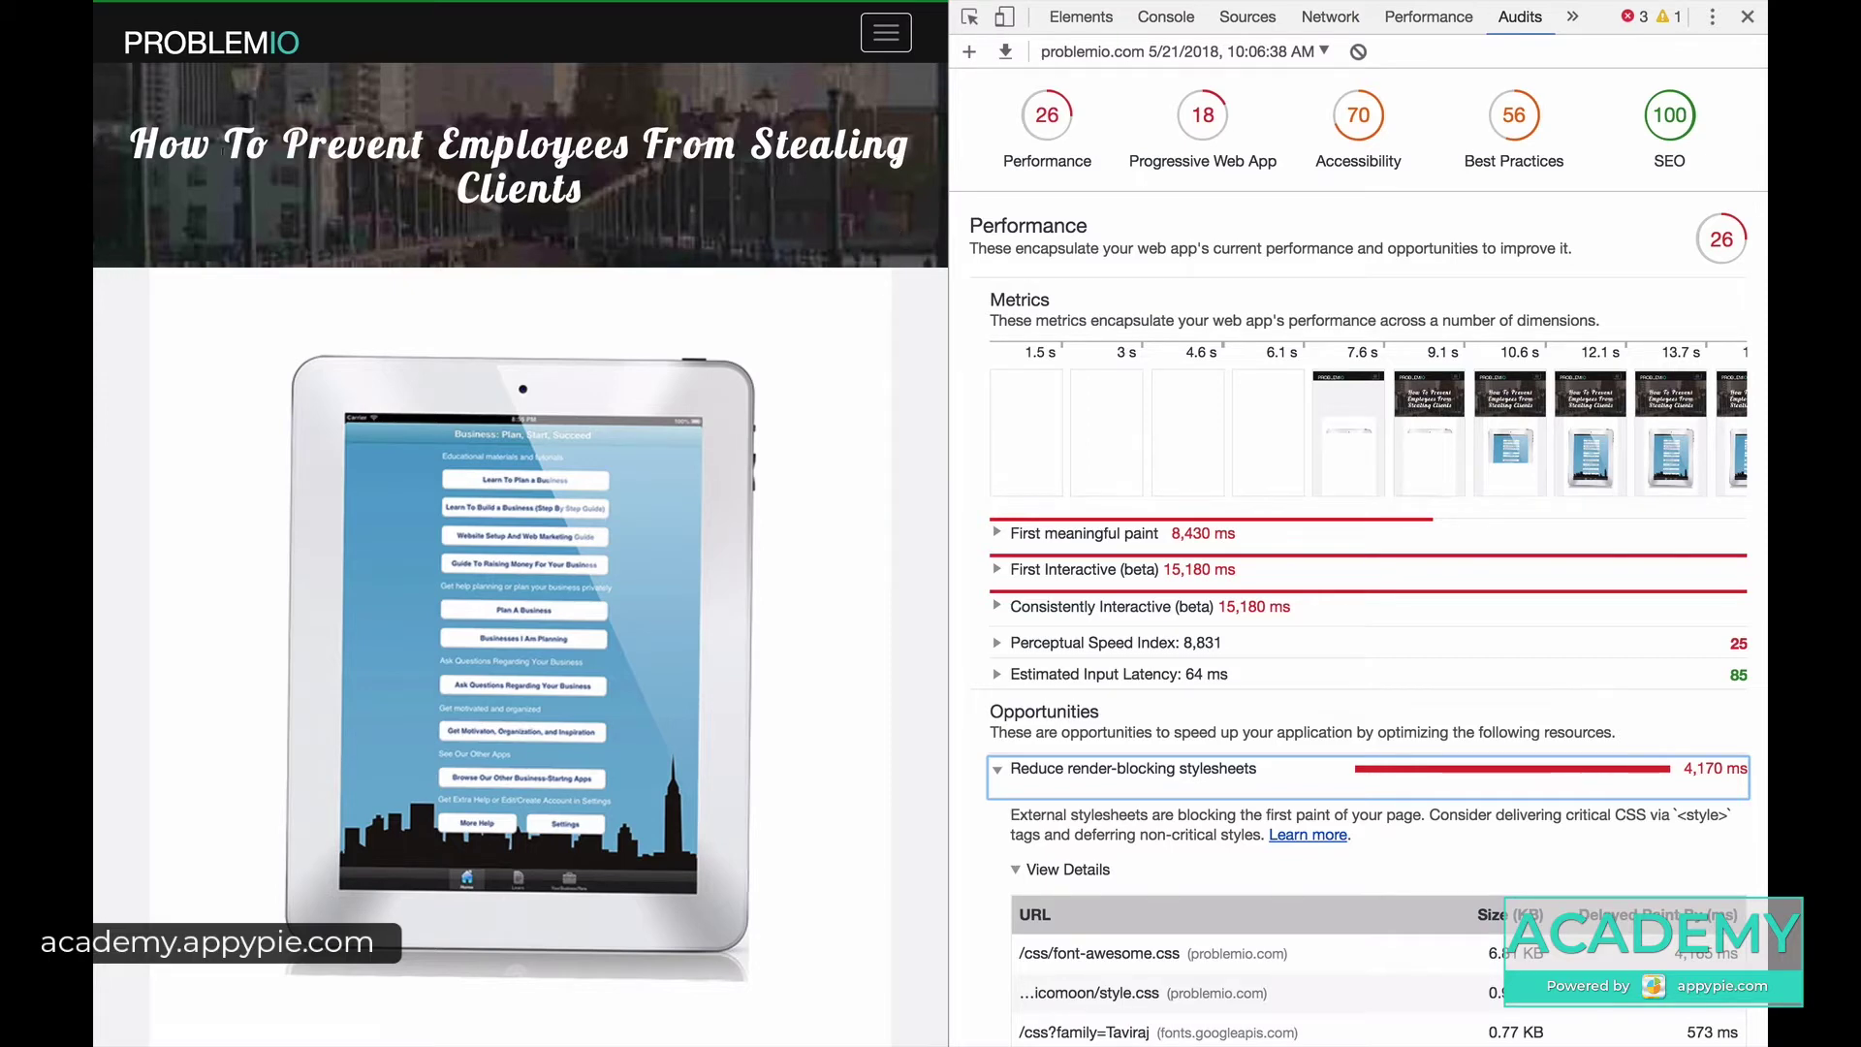
Highlight the article title on the page, then clear the highlight.
click(147, 138)
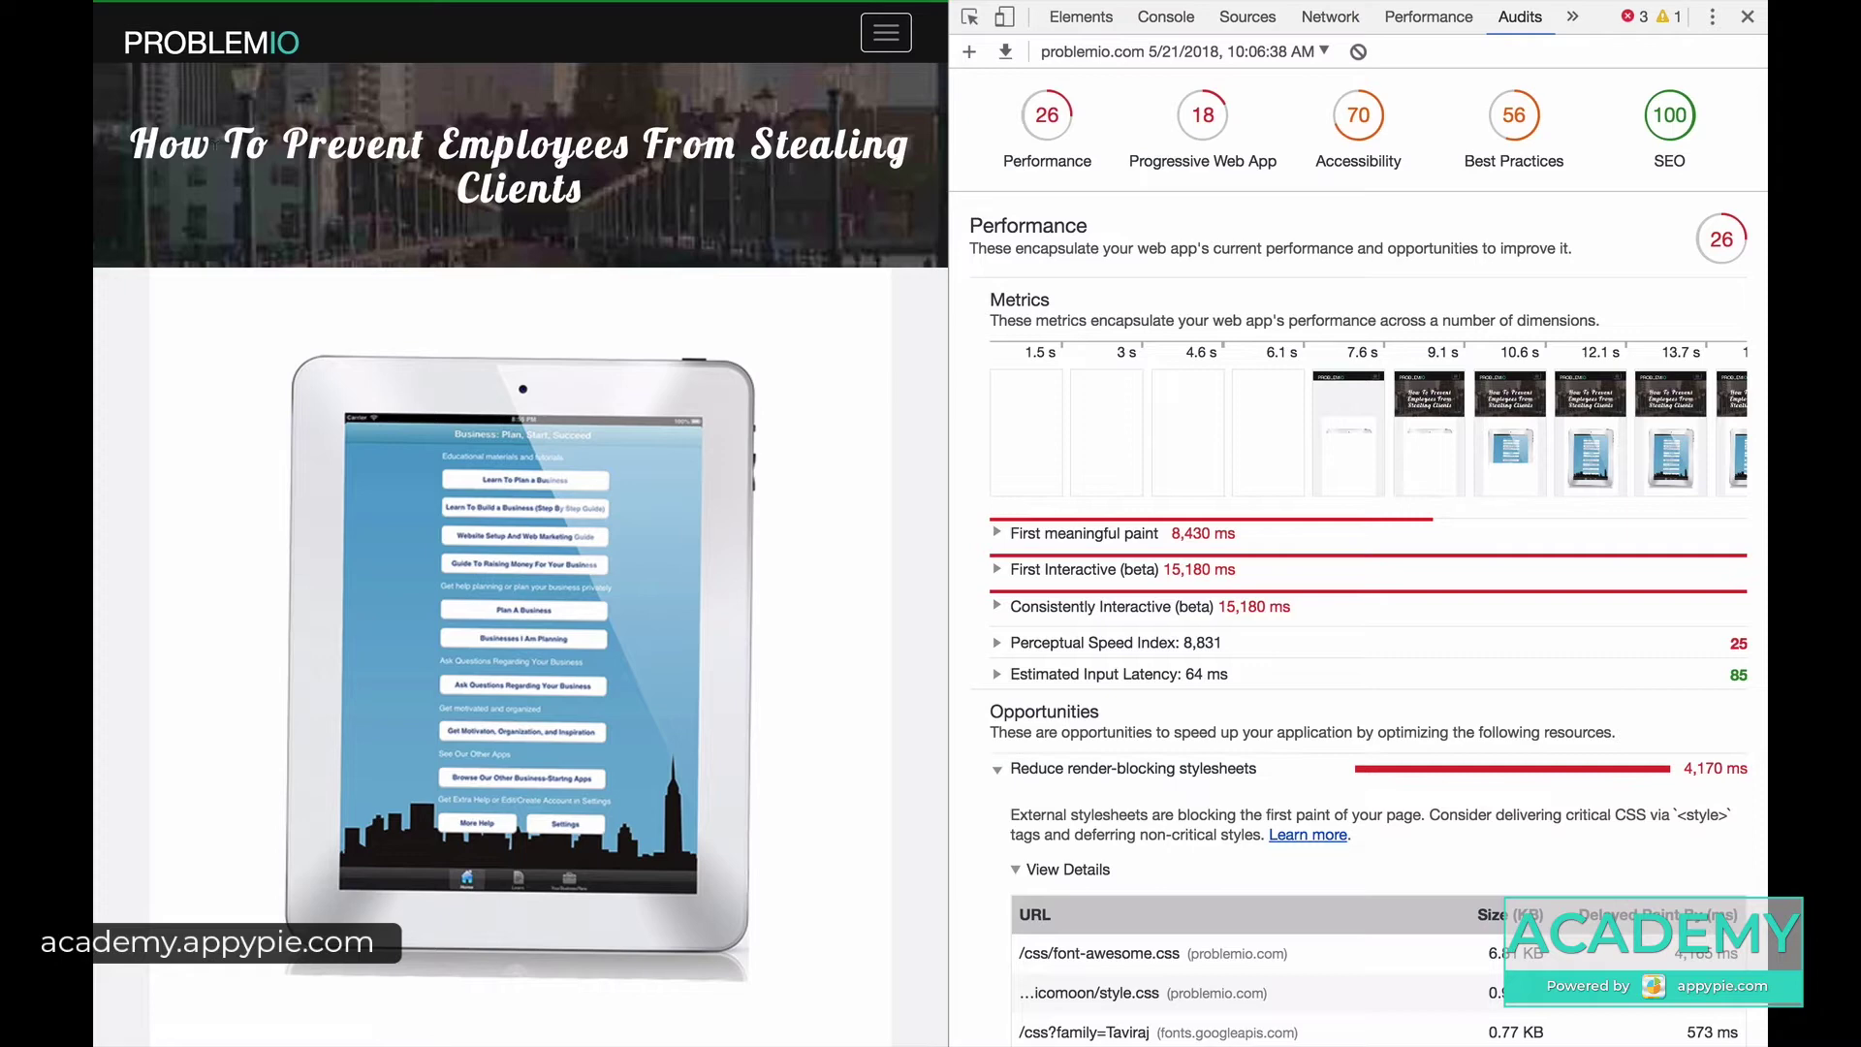
drag(148, 138, 582, 194)
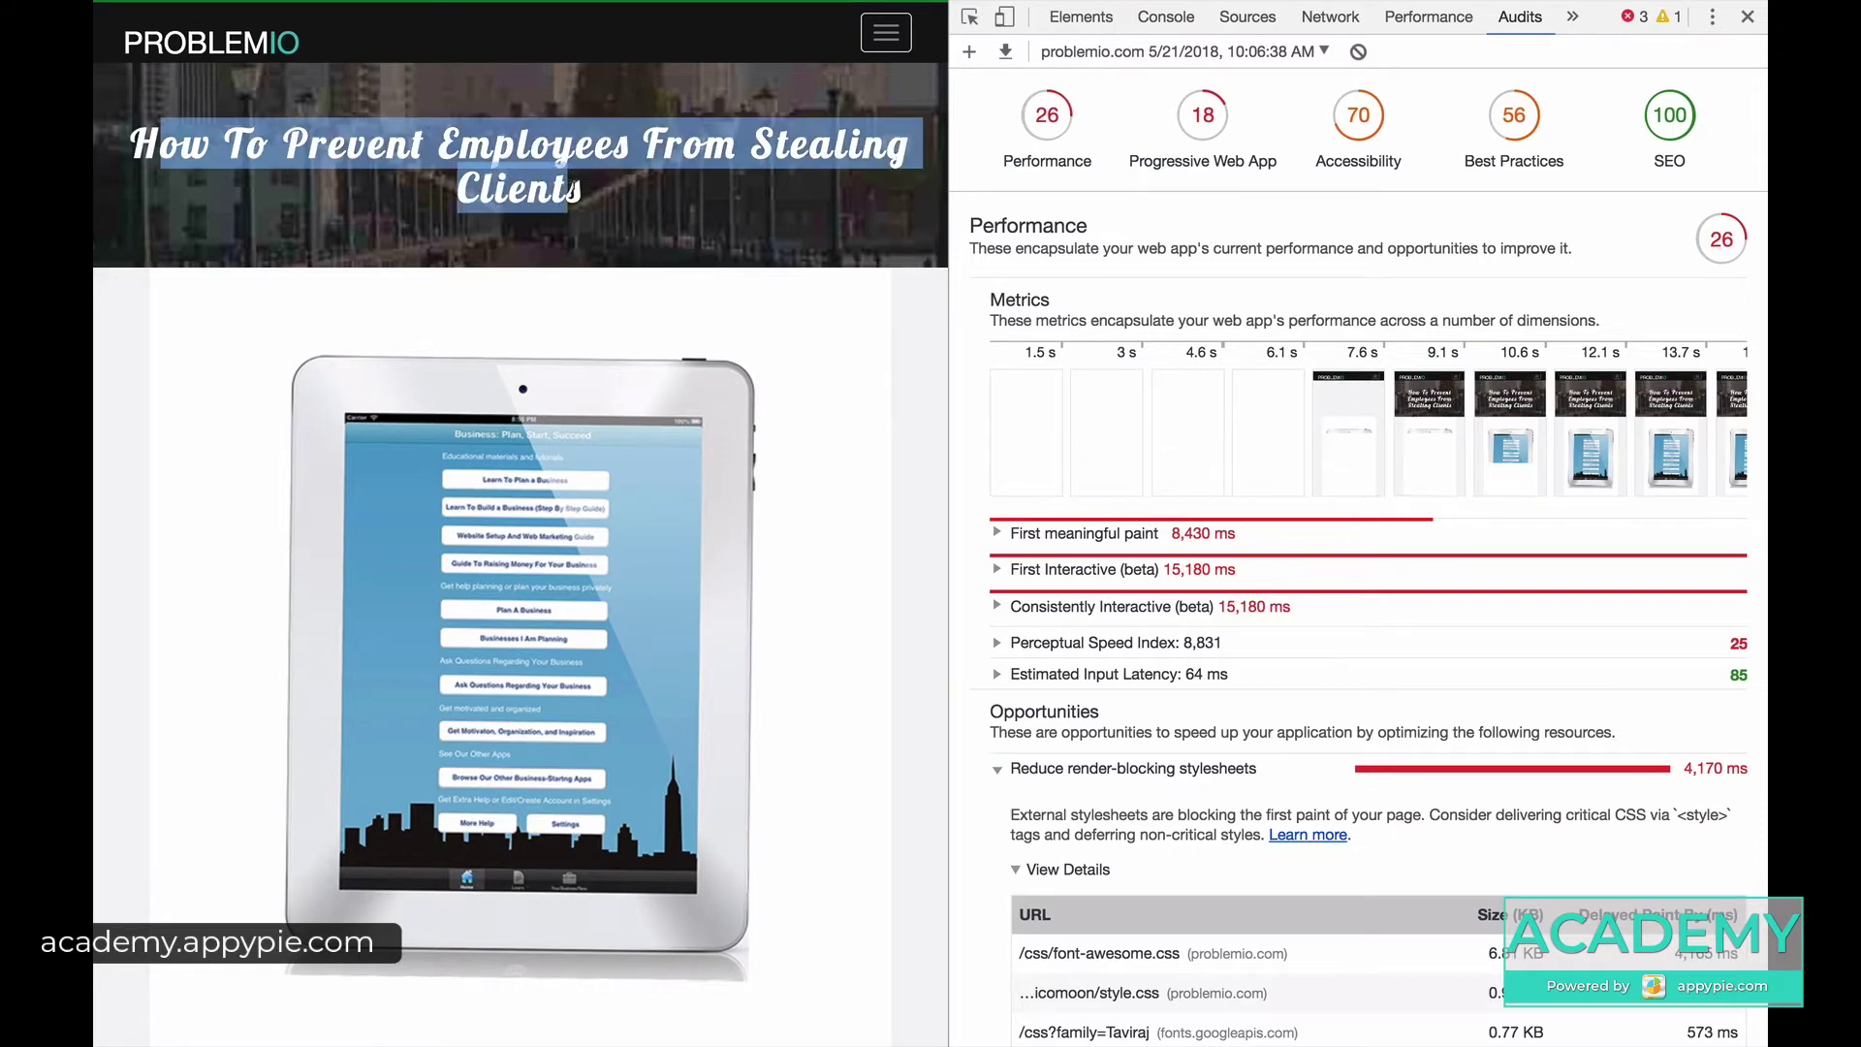
click(402, 225)
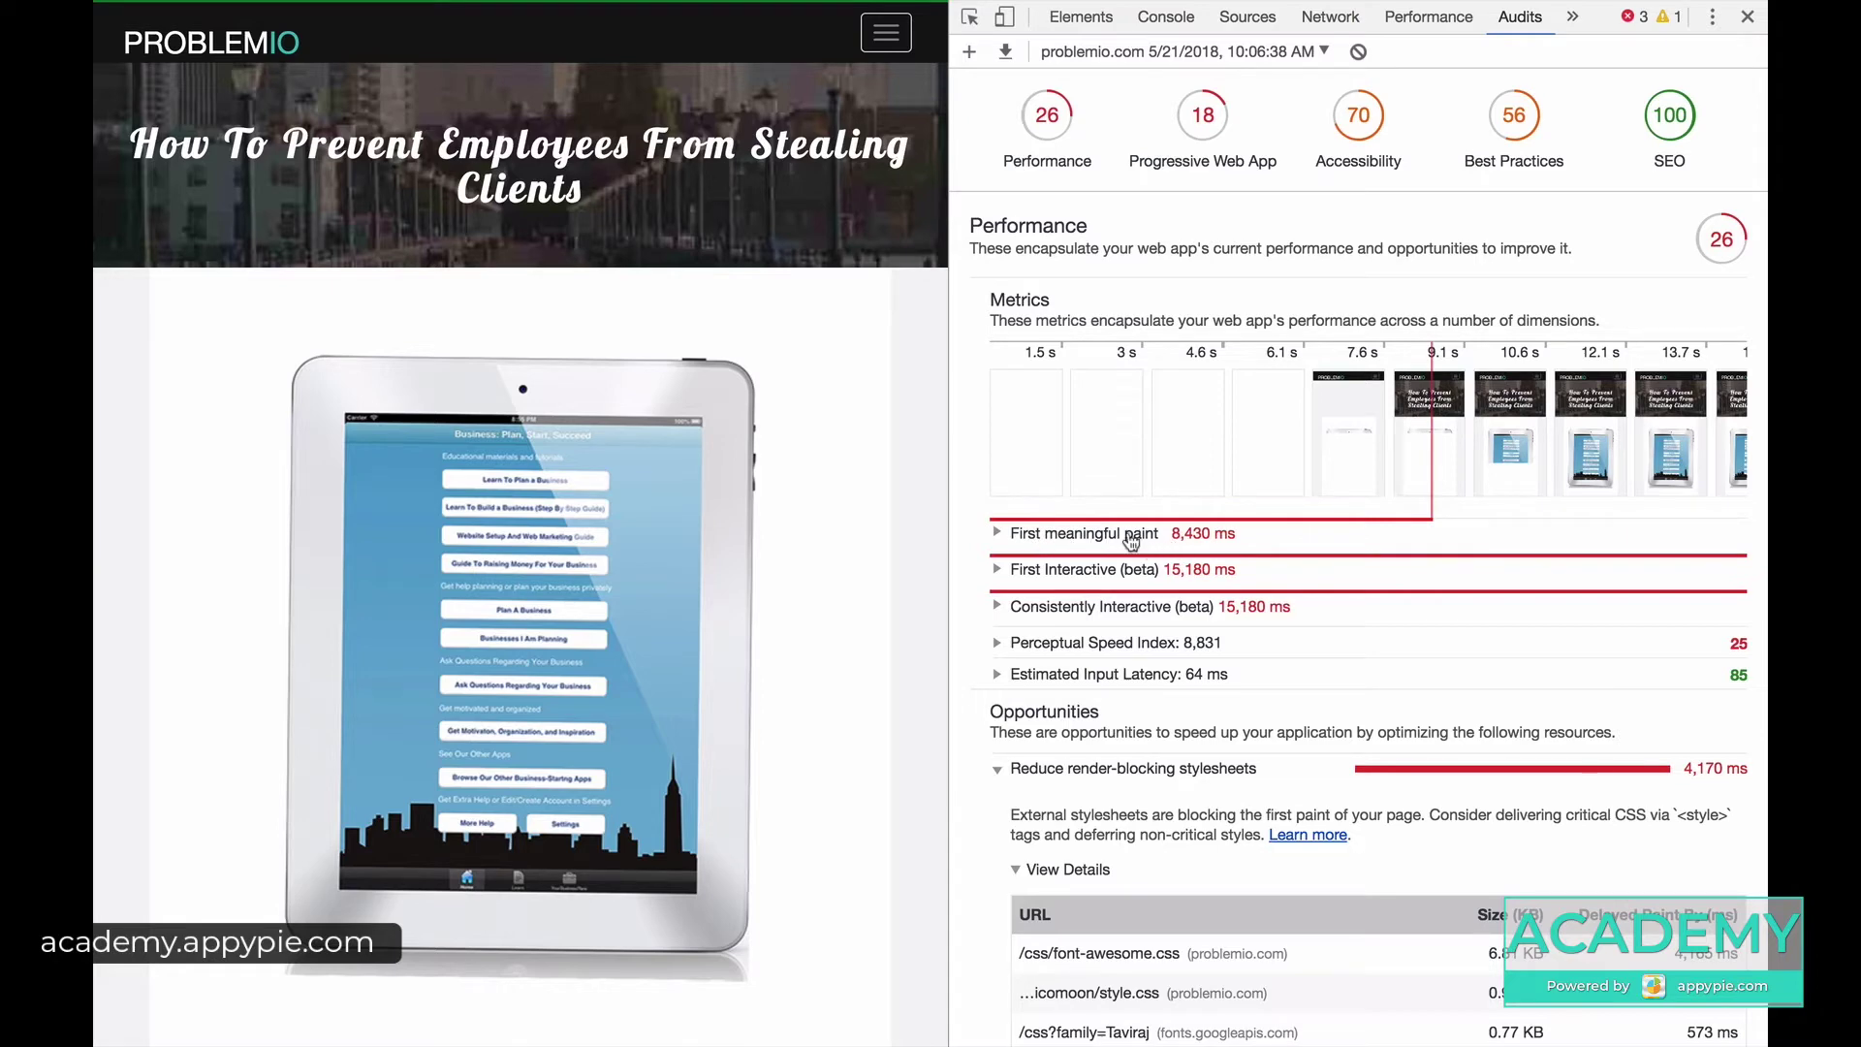
Re-expand the 4,170 ms render-blocking stylesheets opportunity to show its eight-stylesheet table.
scroll(1131, 541, down, 3)
click(998, 495)
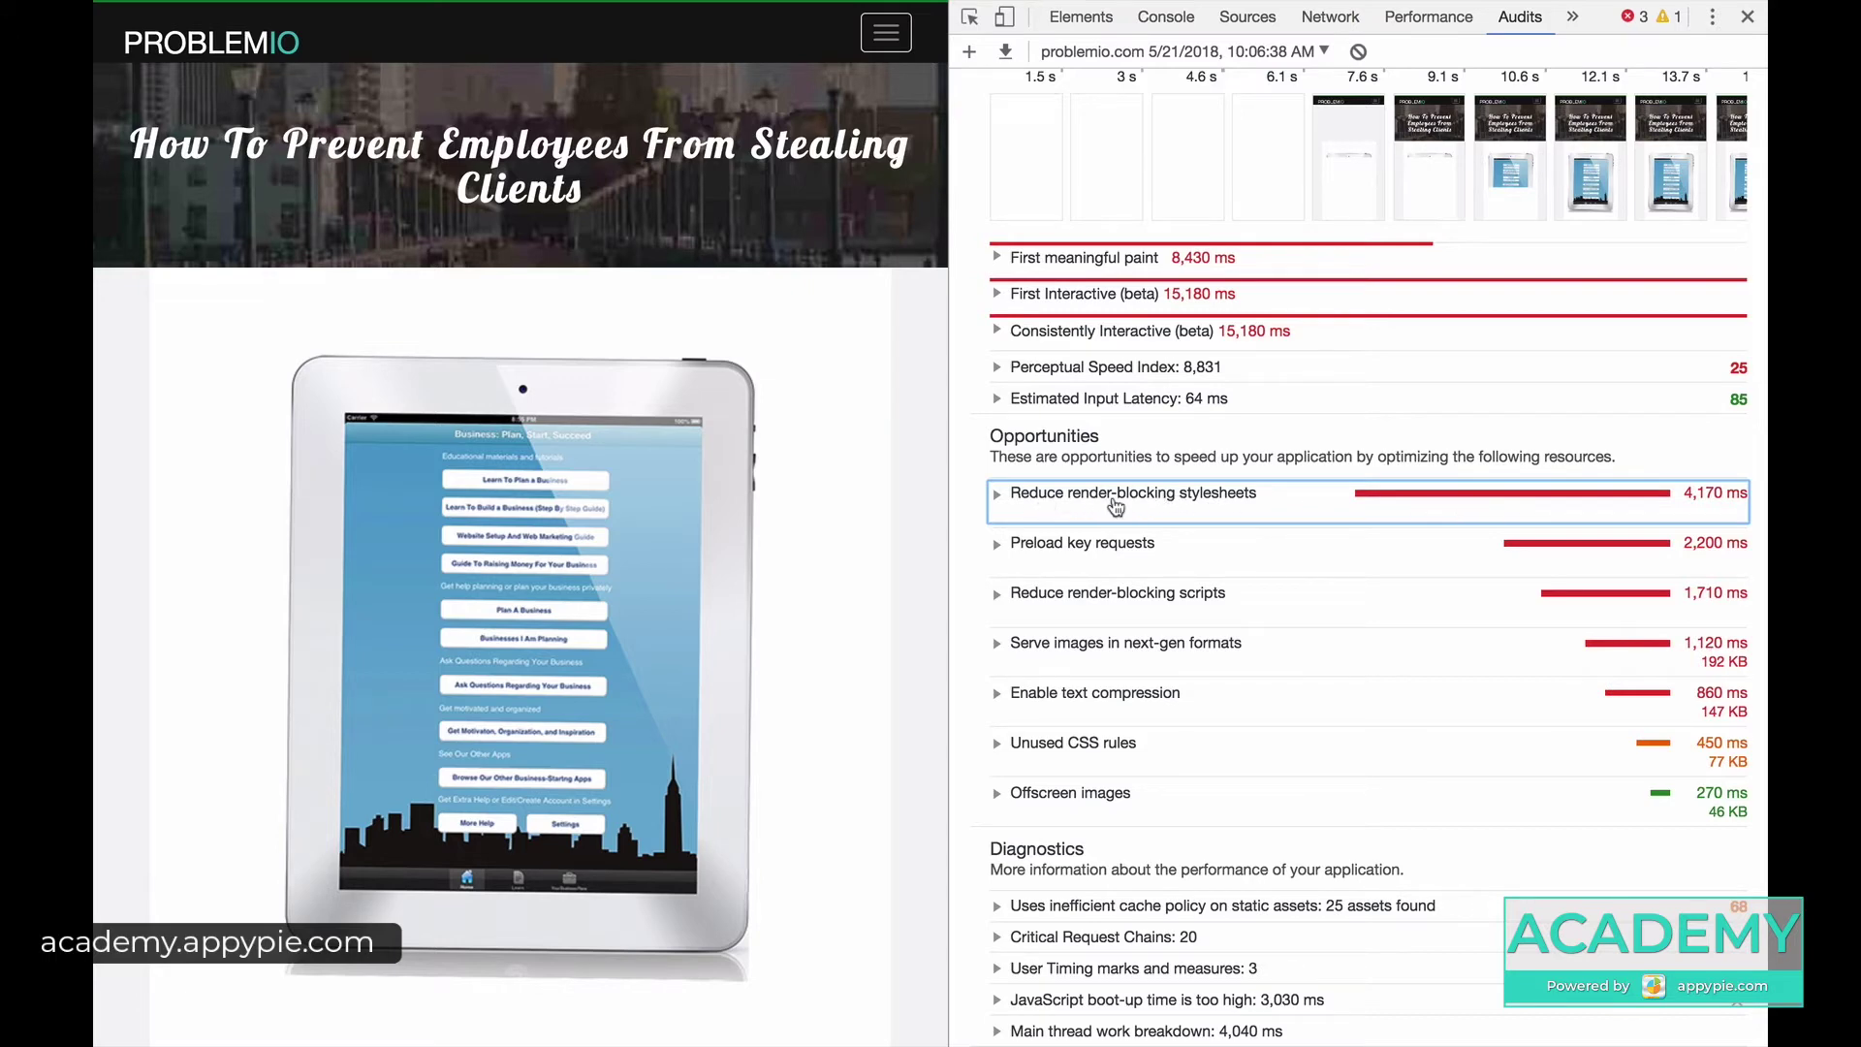
click(999, 508)
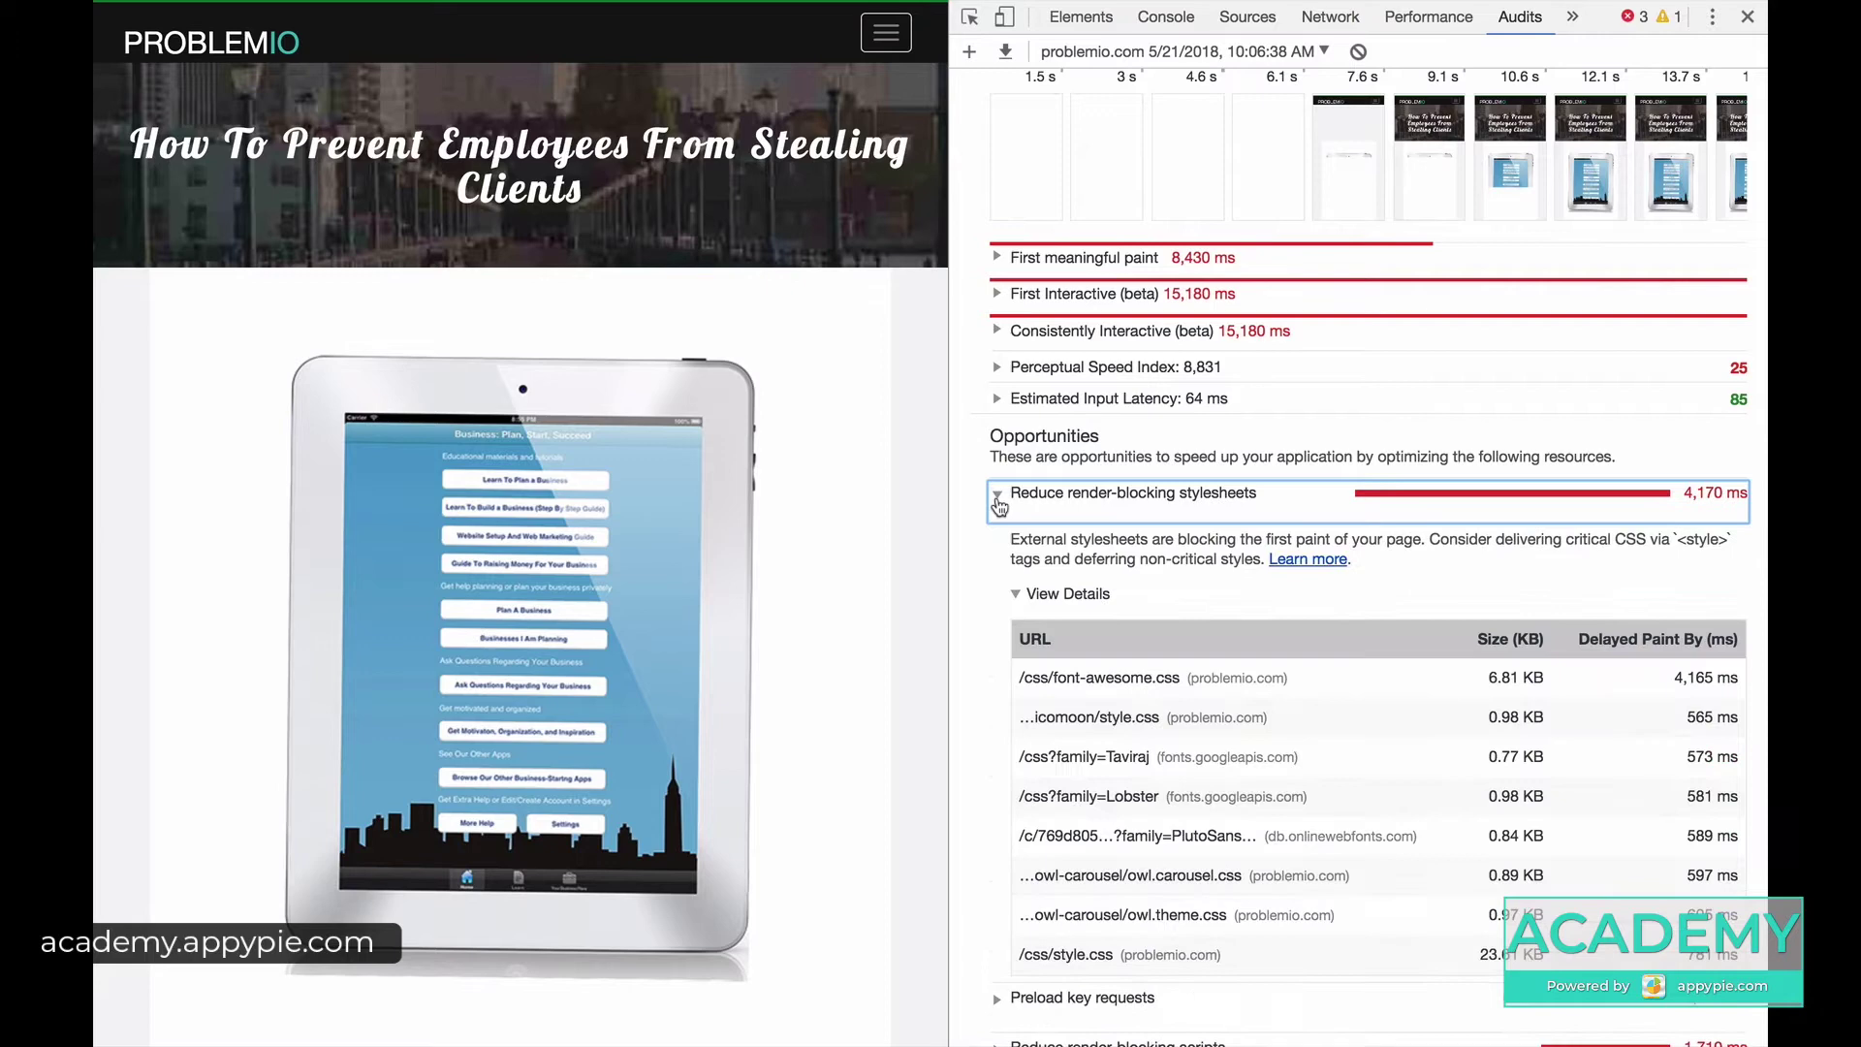
scroll(1062, 698, down, 3)
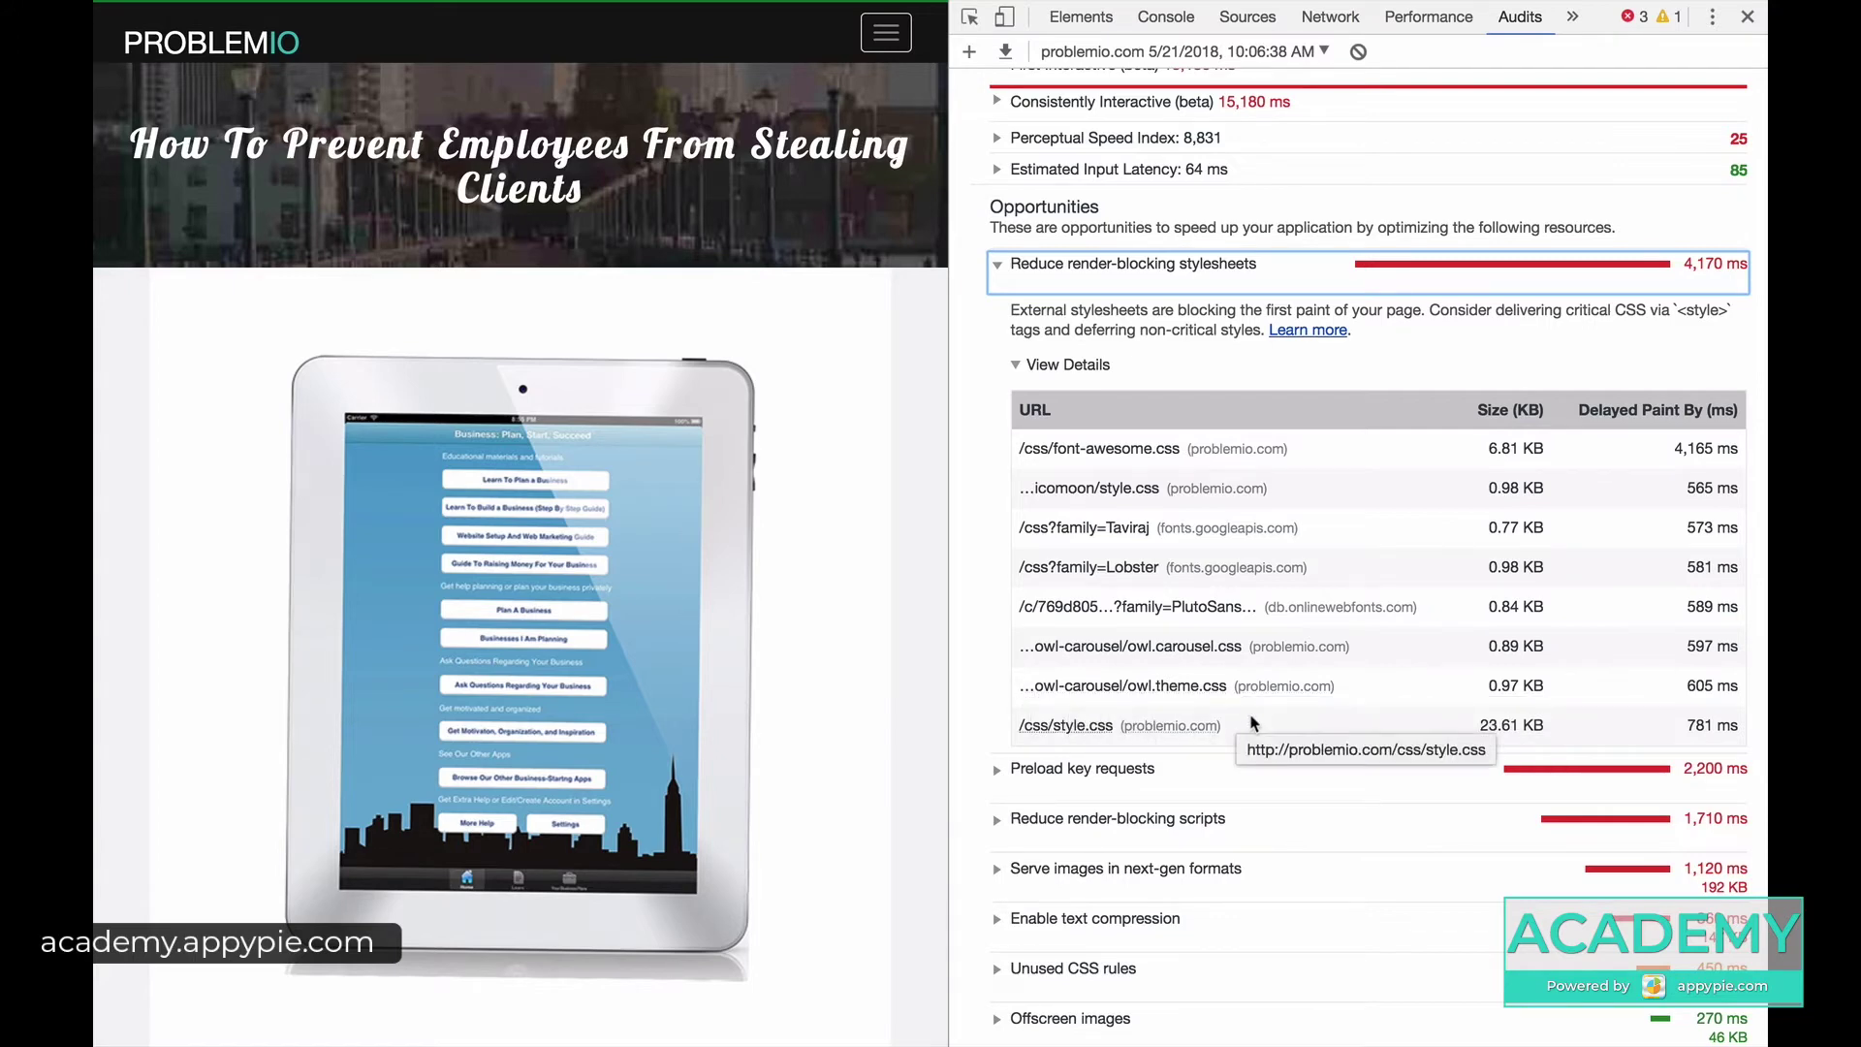
Zoom DevTools with Ctrl+Plus, highlight the article title, and return to the report's top.
key(ctrl+plus)
key(ctrl+plus)
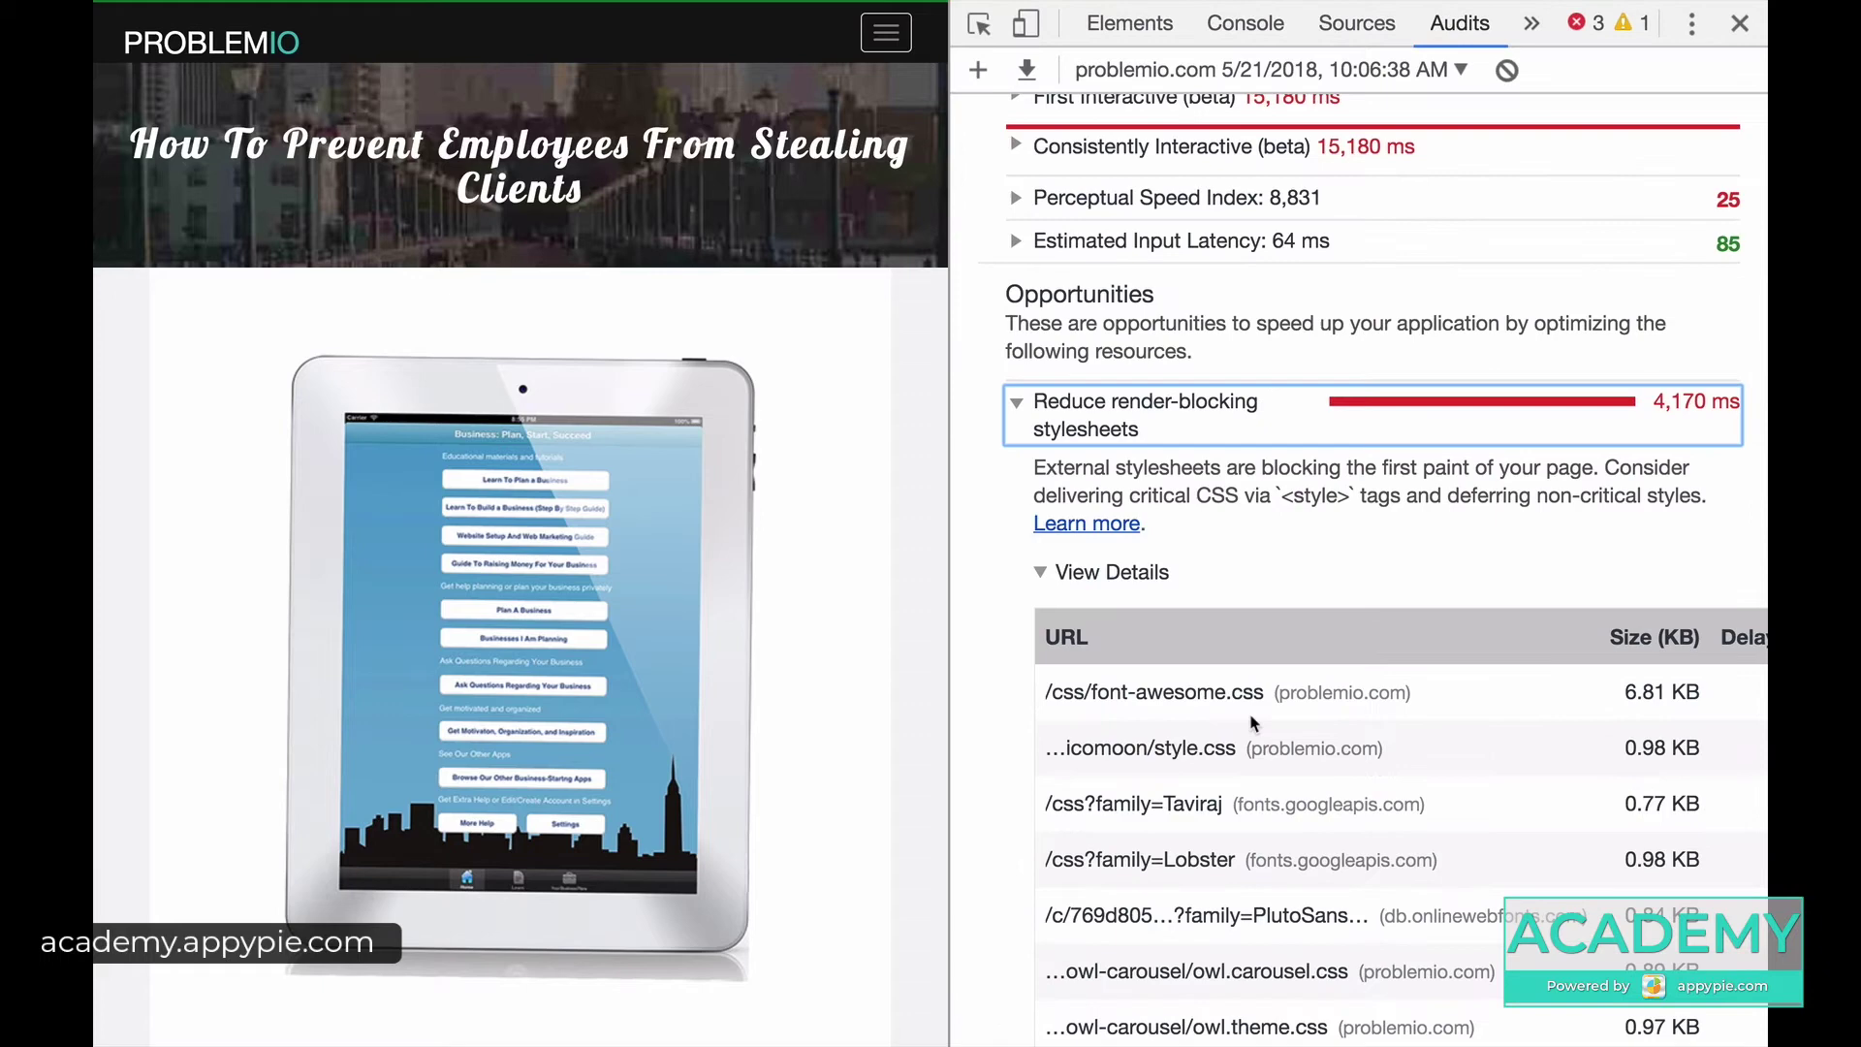
scroll(1246, 698, down, 3)
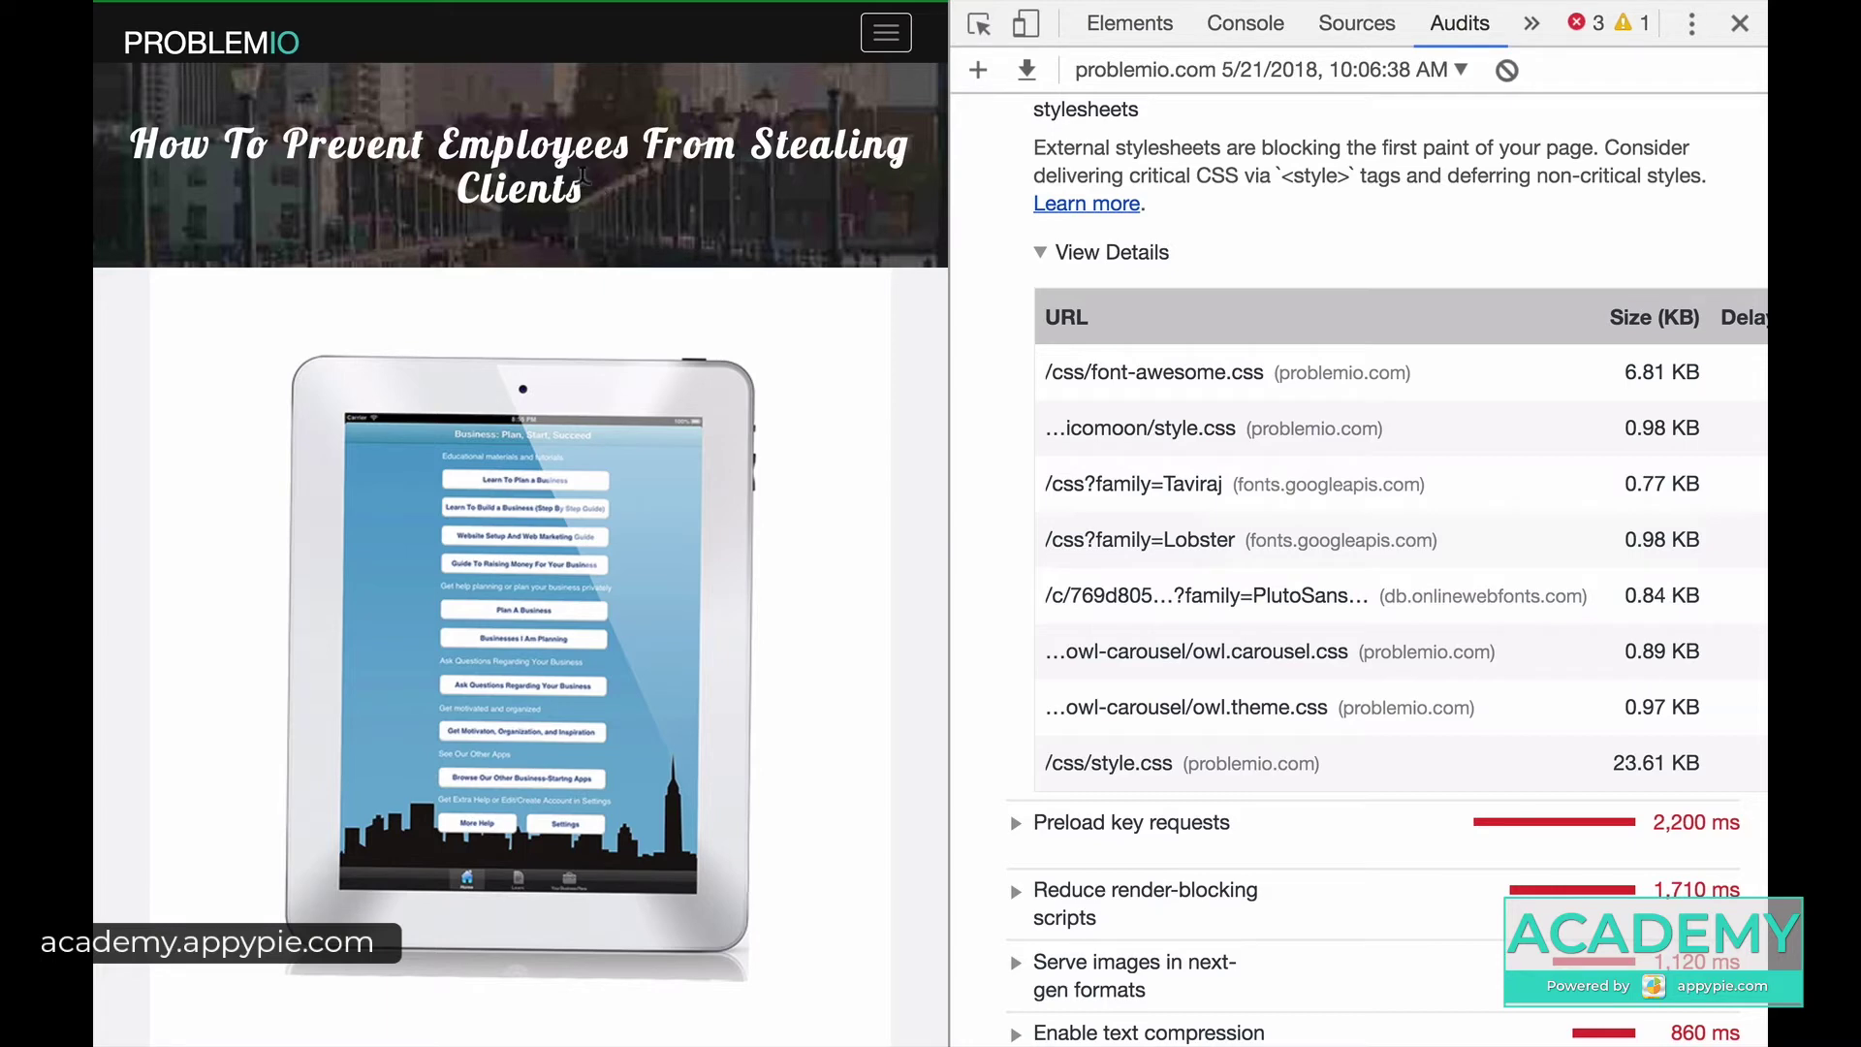
drag(584, 176, 148, 143)
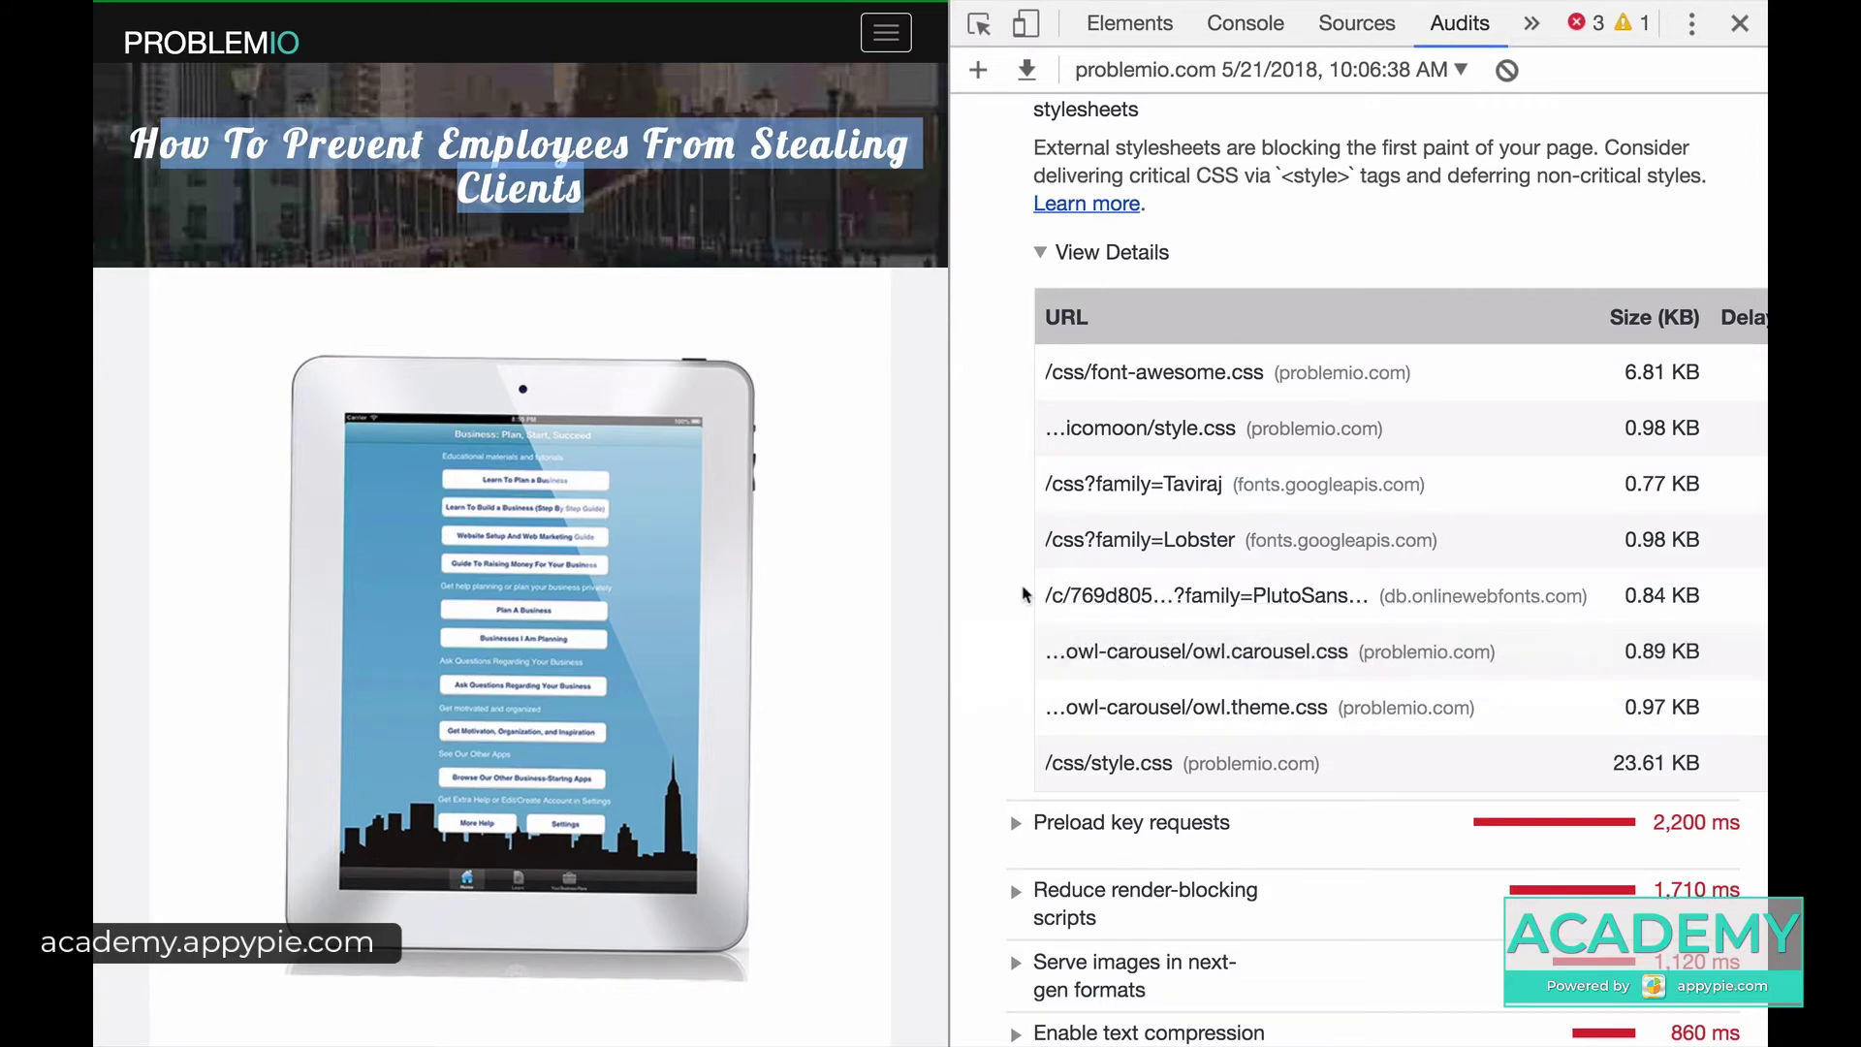
scroll(1025, 594, up, 15)
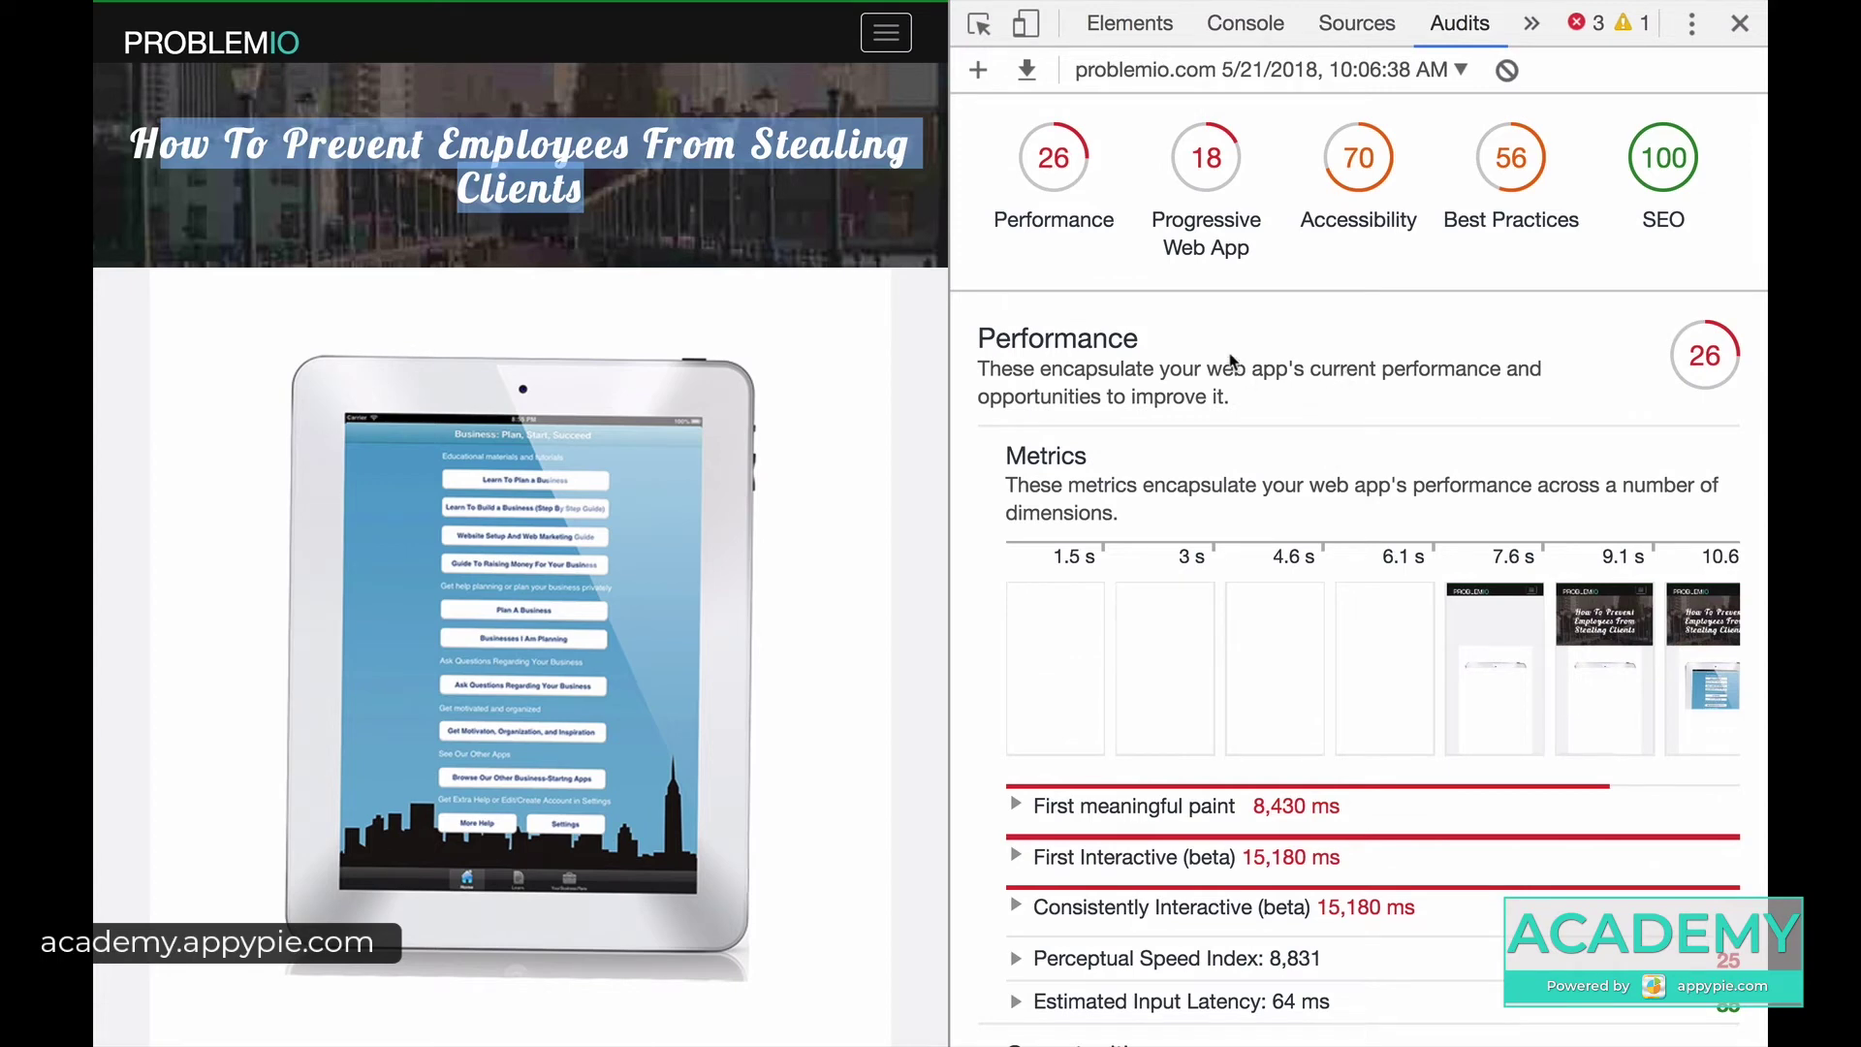
Switch to the other tab's 12:08:11 PM Lighthouse report scoring Performance 42.
scroll(1231, 362, down, 2)
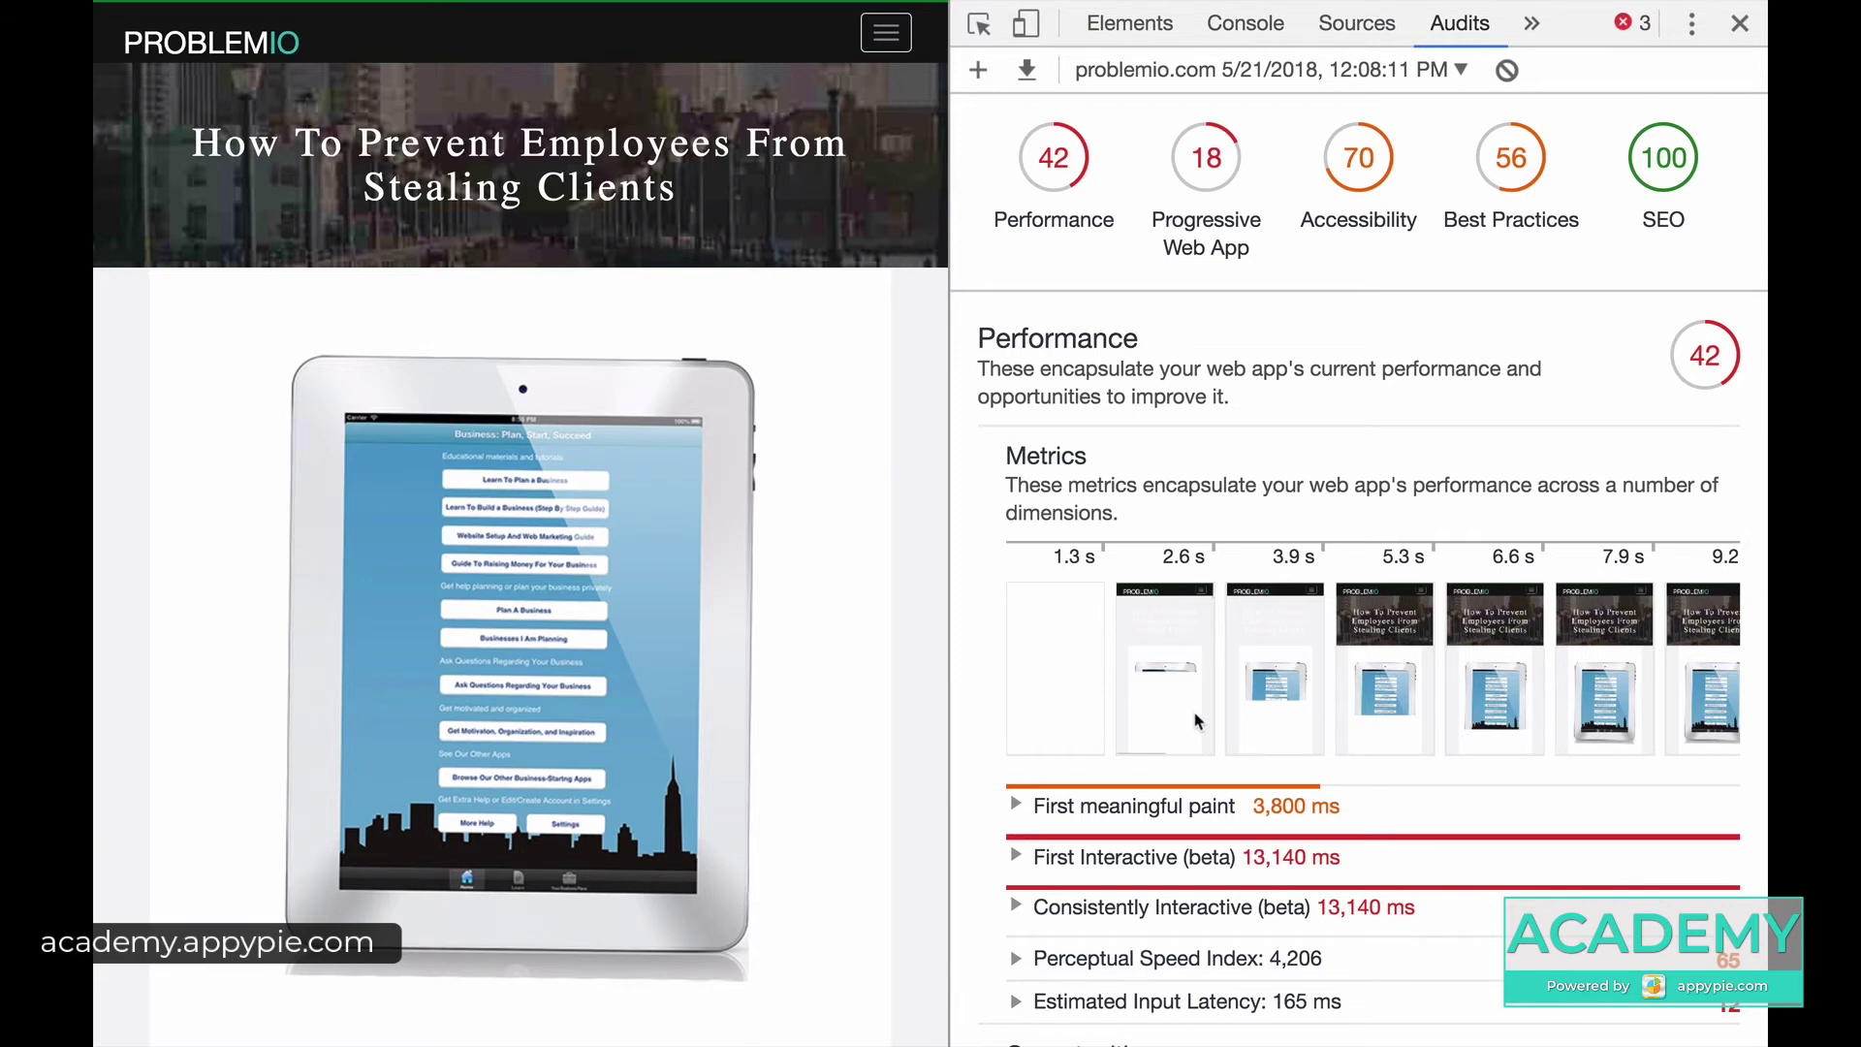
scroll(1199, 722, down, 1)
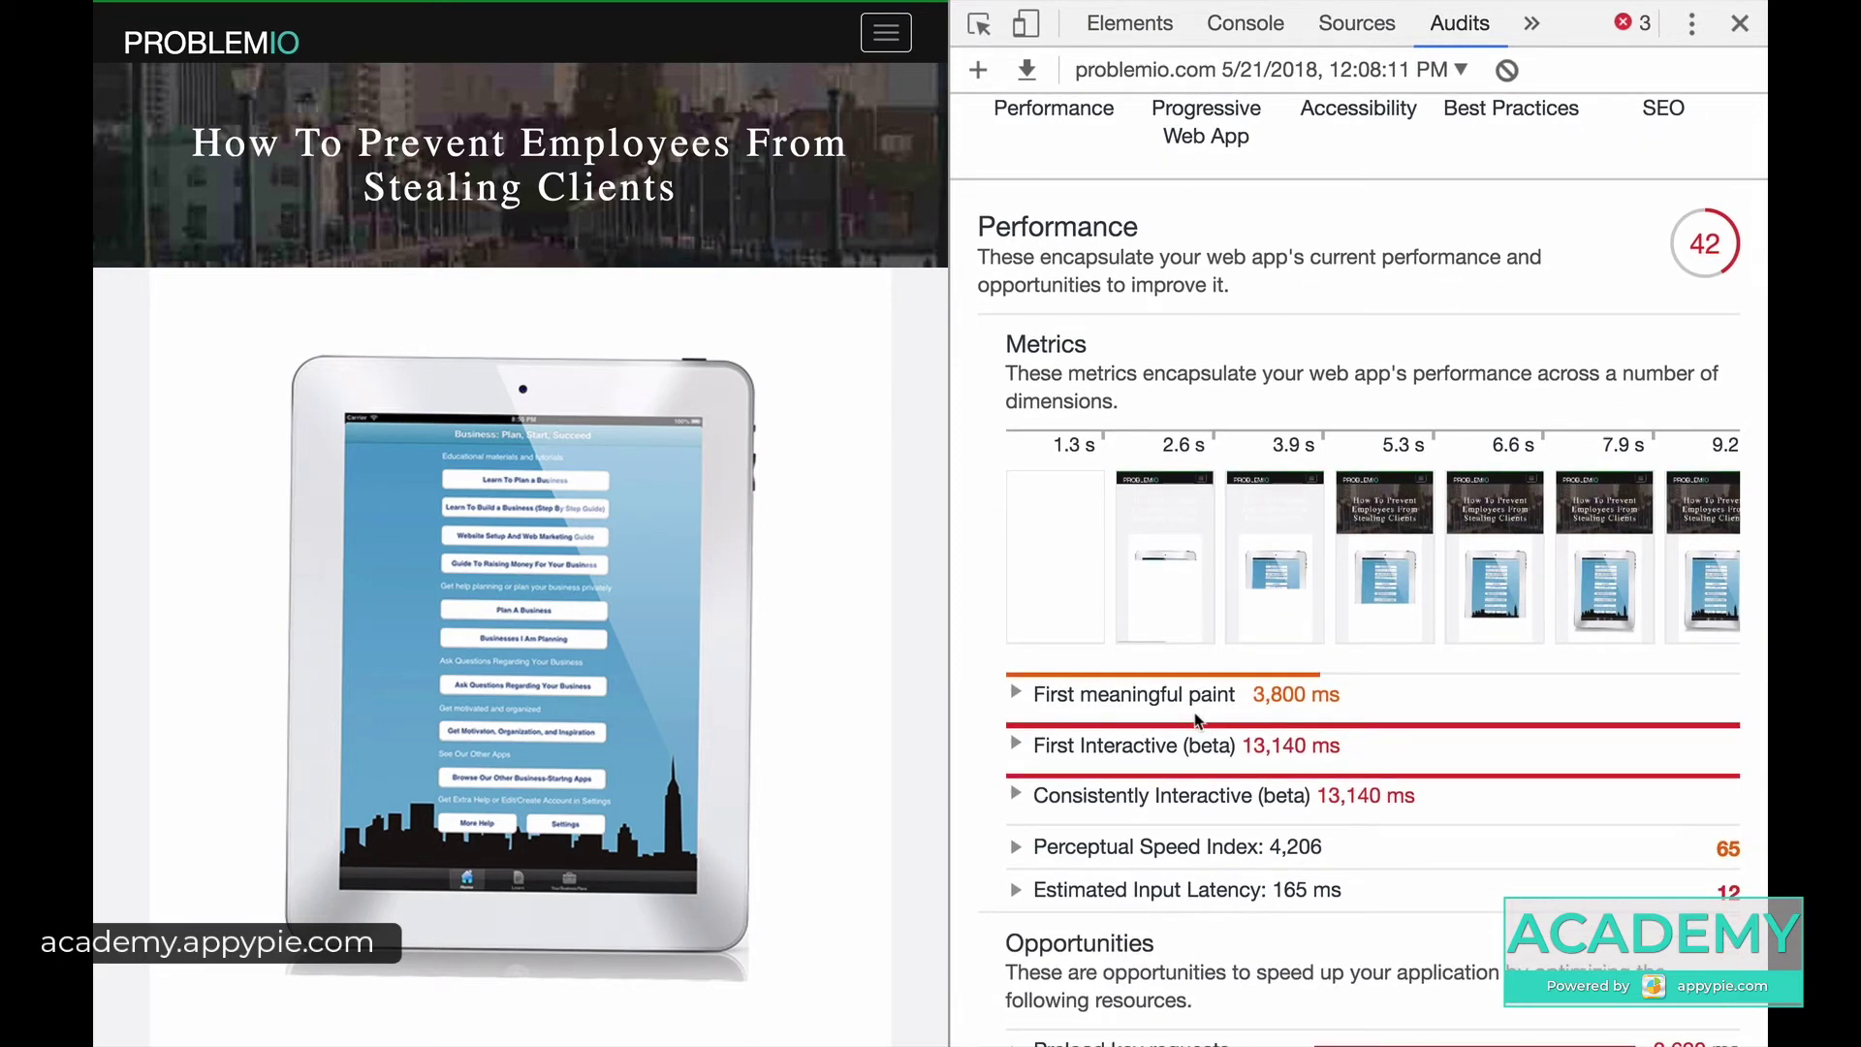
scroll(1199, 722, down, 3)
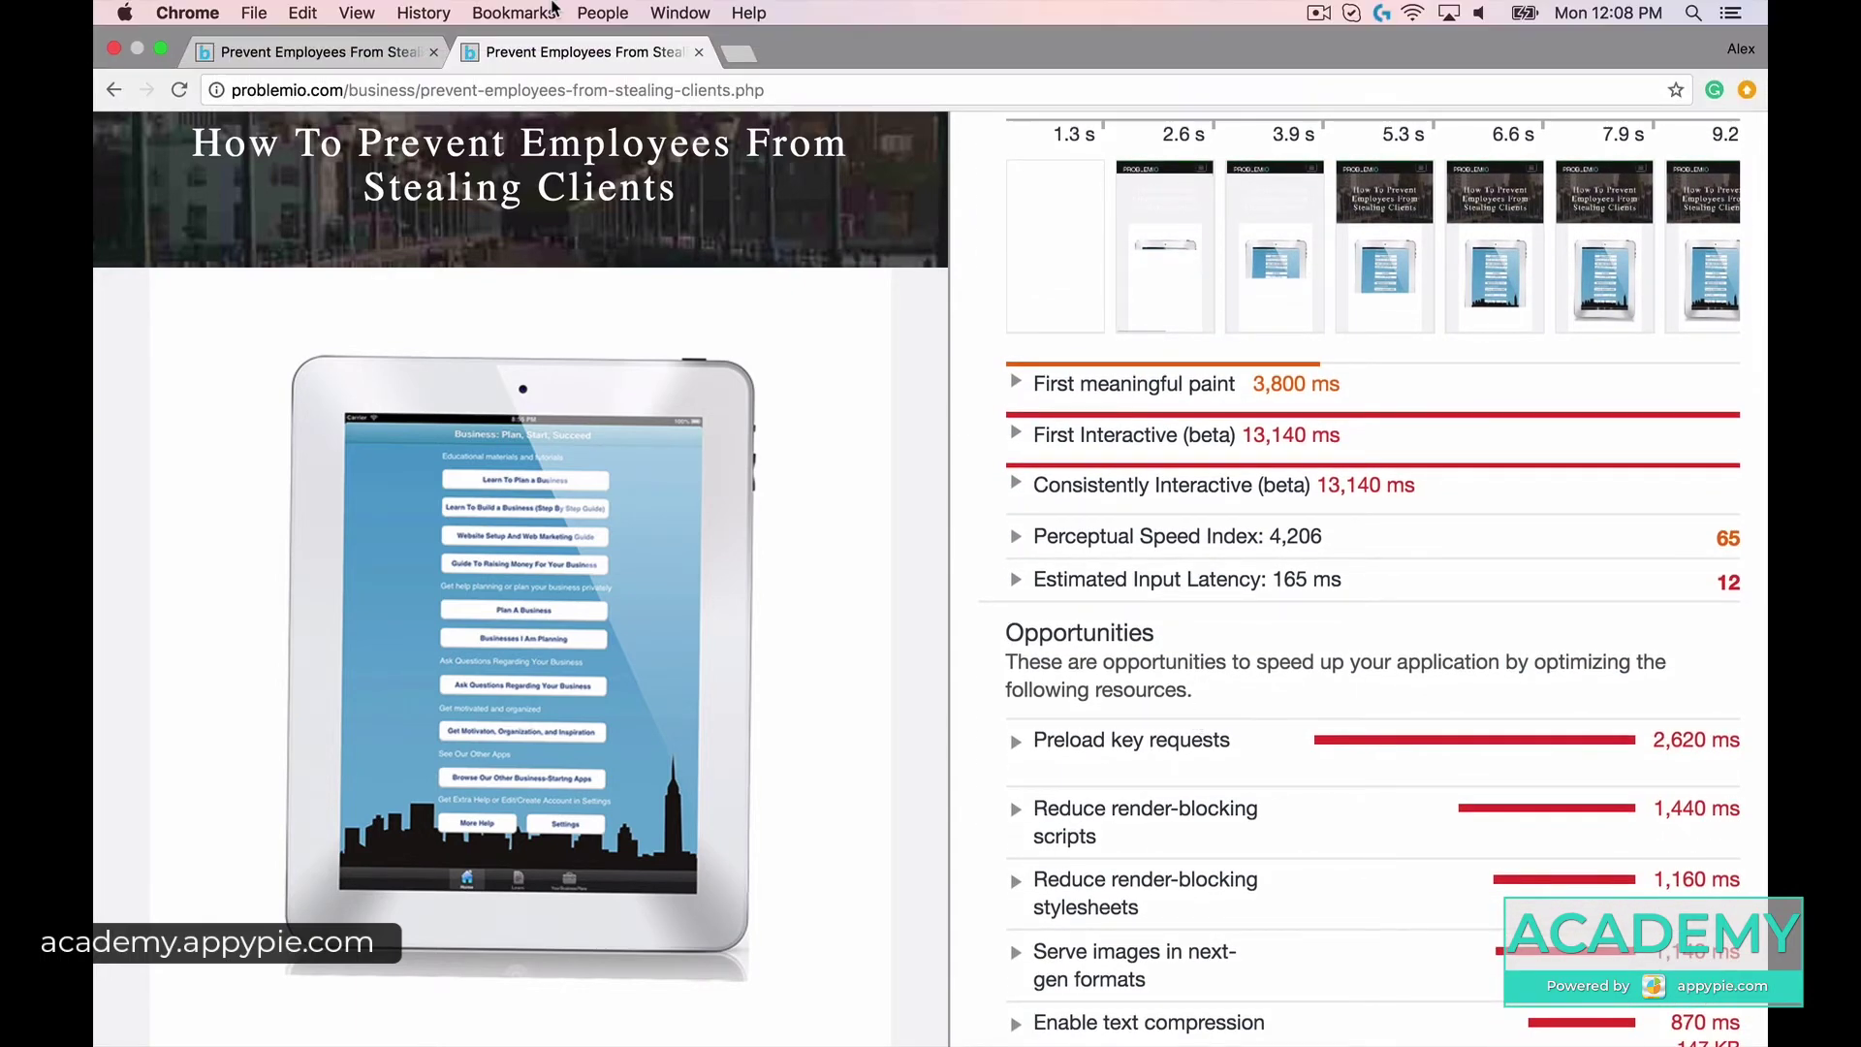
scroll(1071, 297, up, 4)
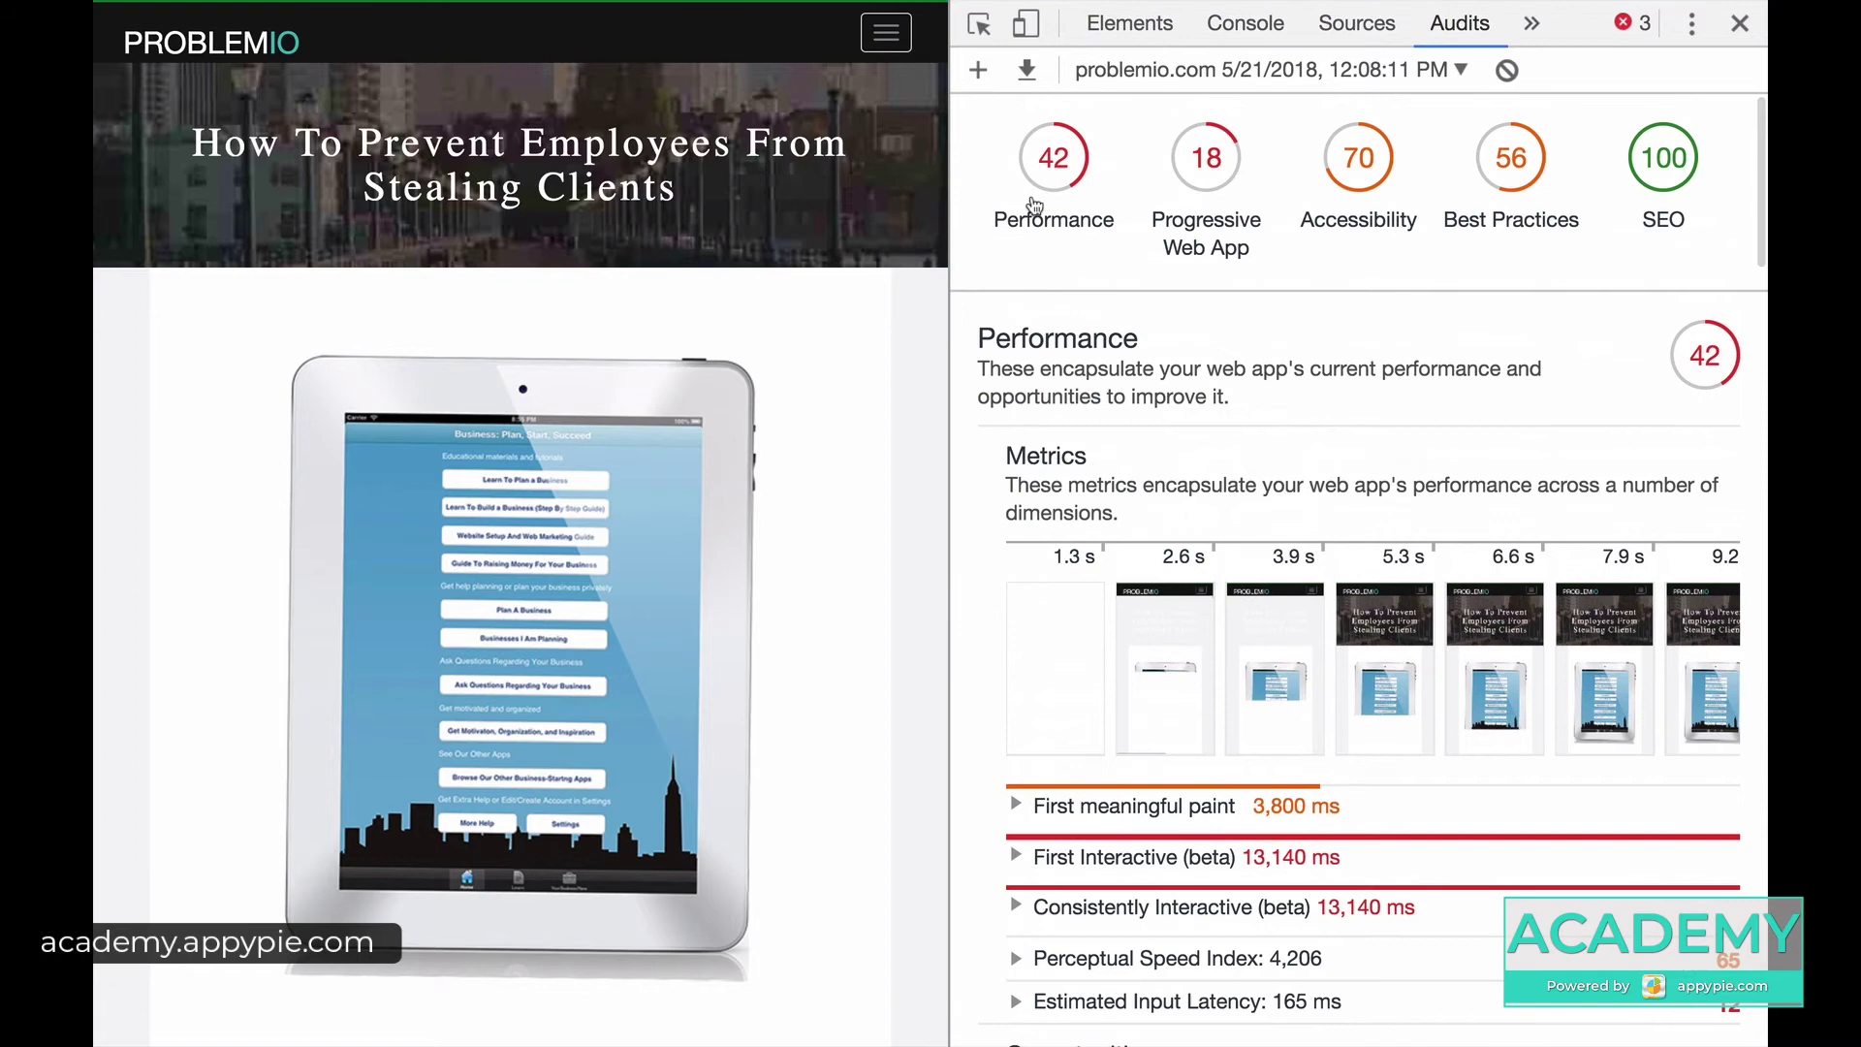
mouse_move(497, 8)
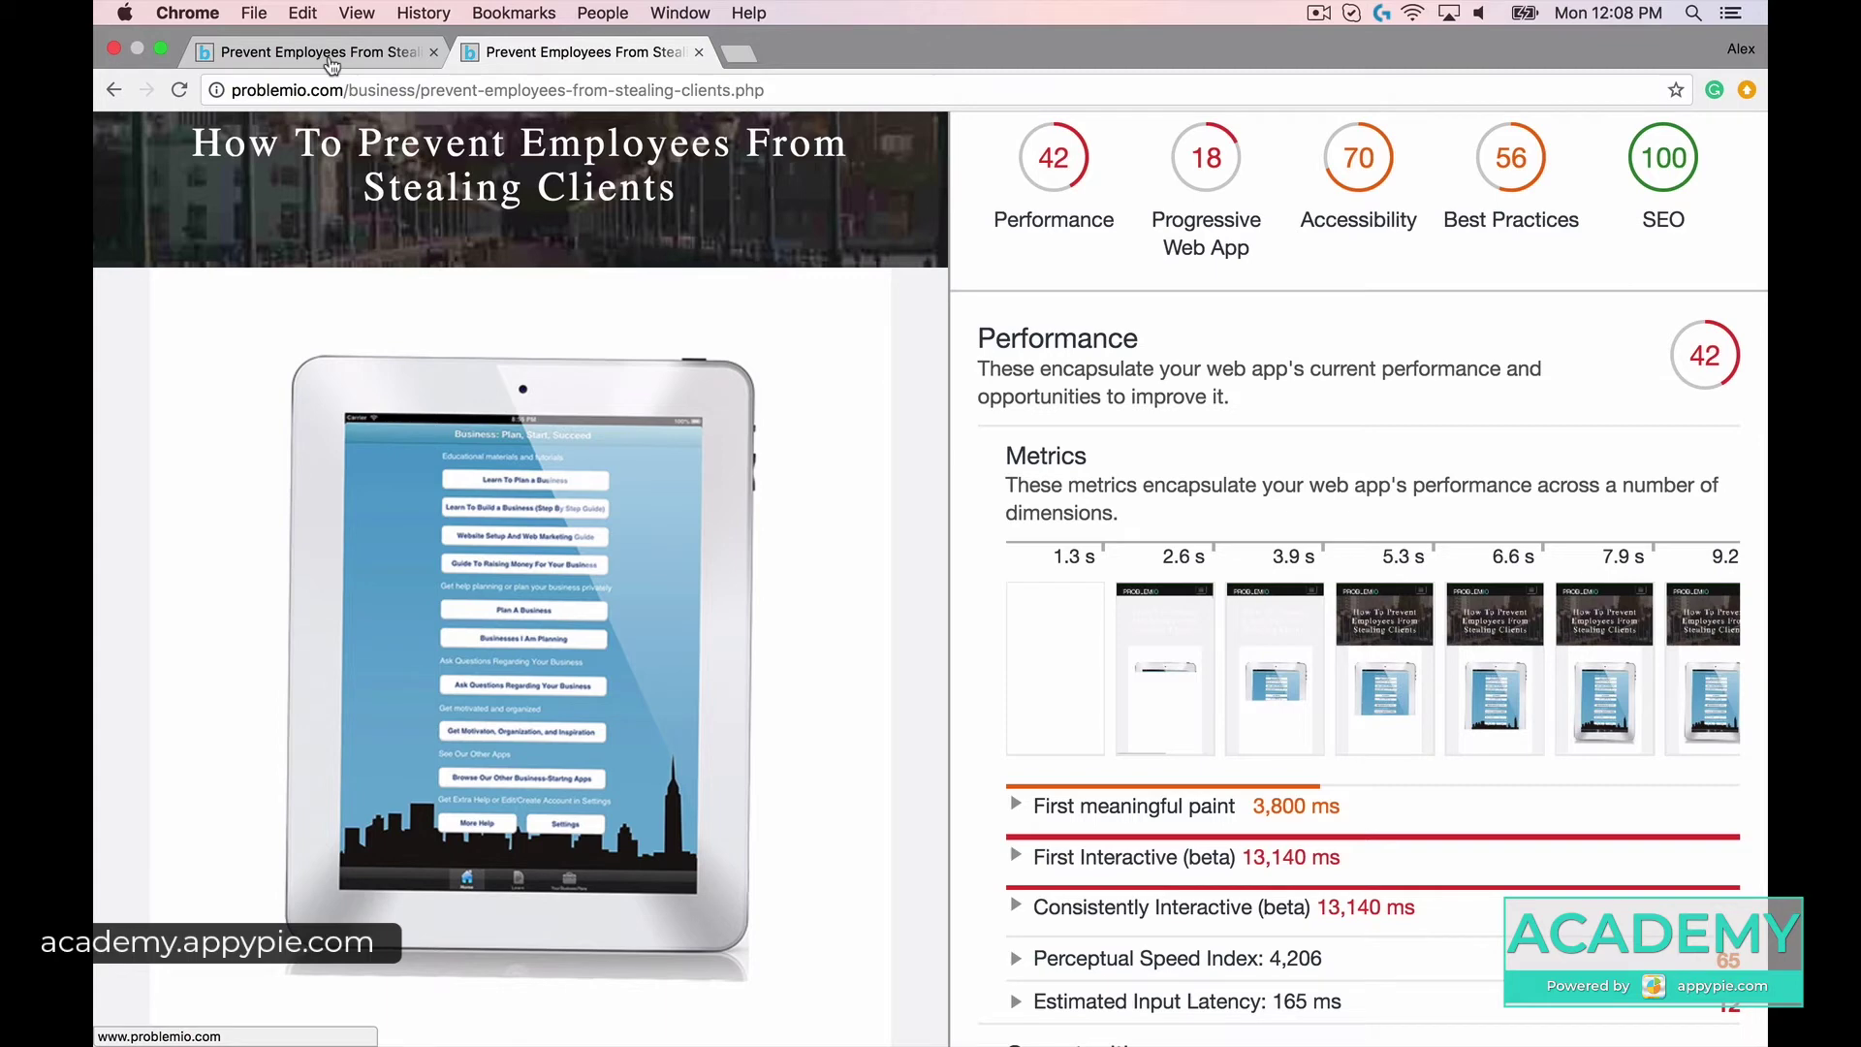
click(332, 58)
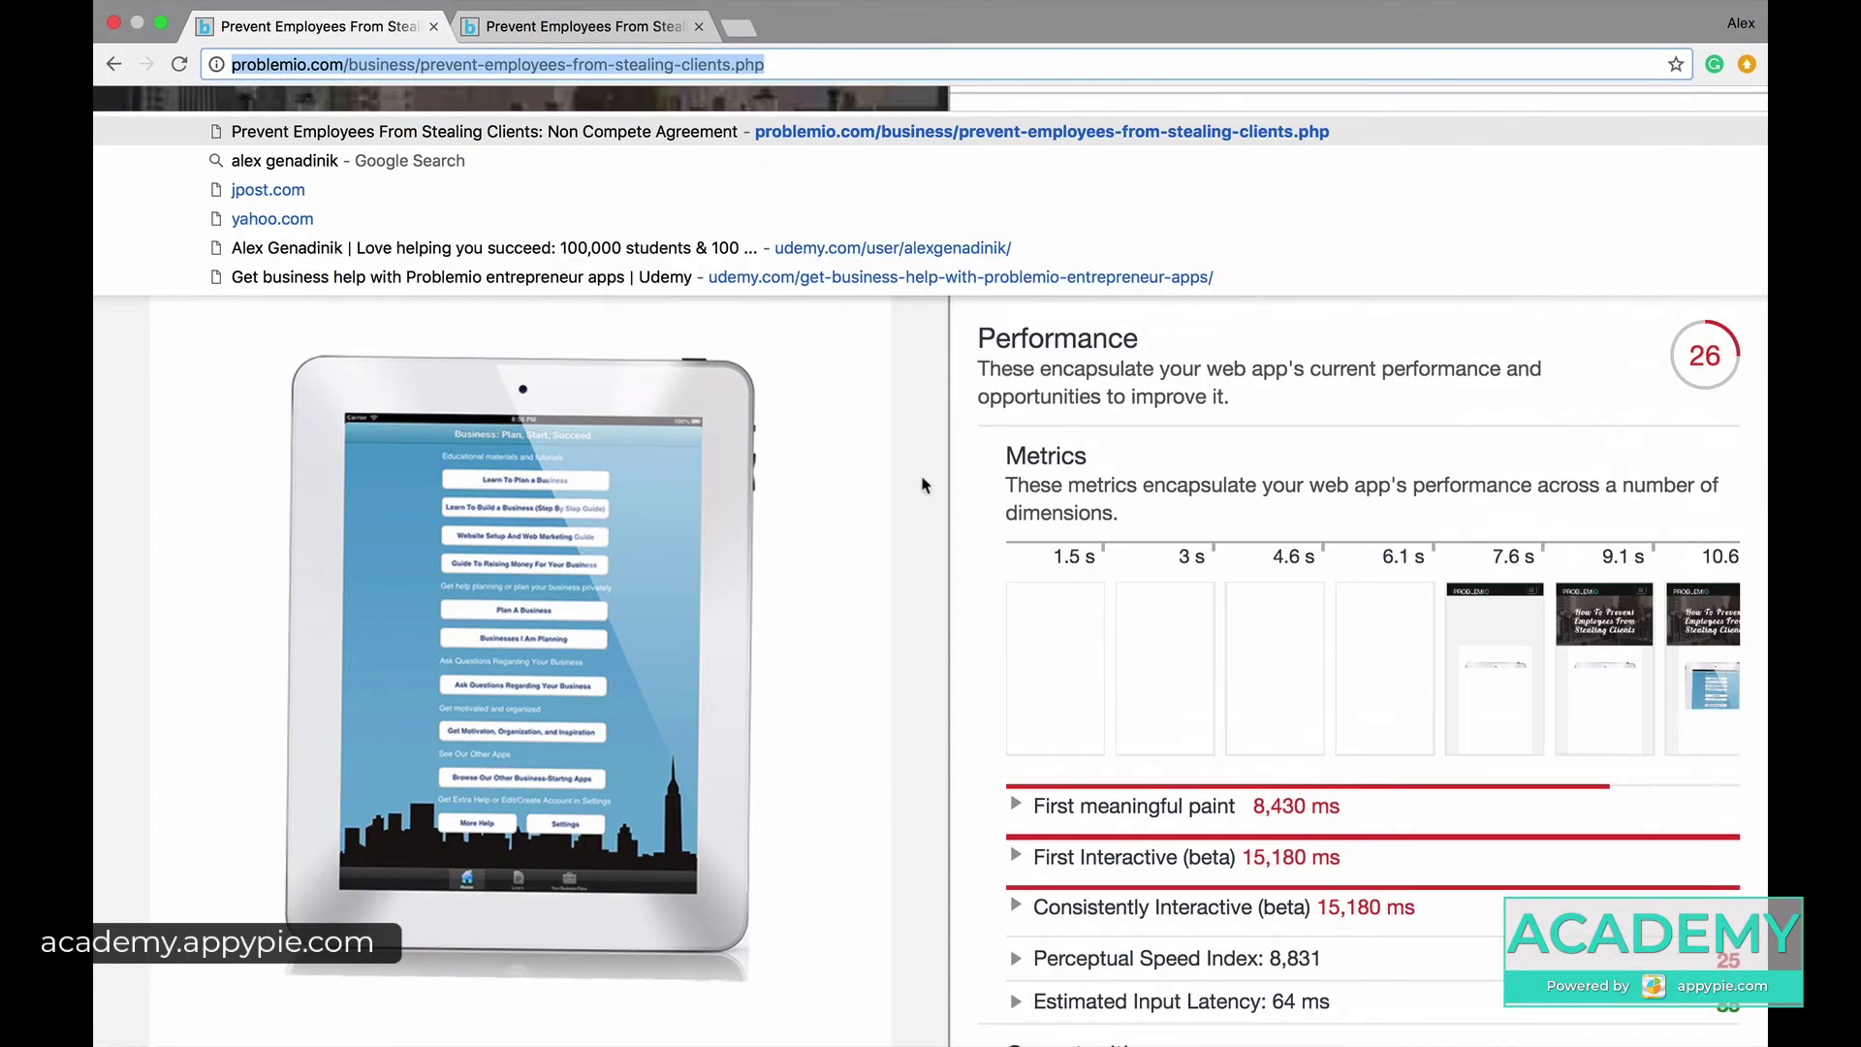
click(945, 472)
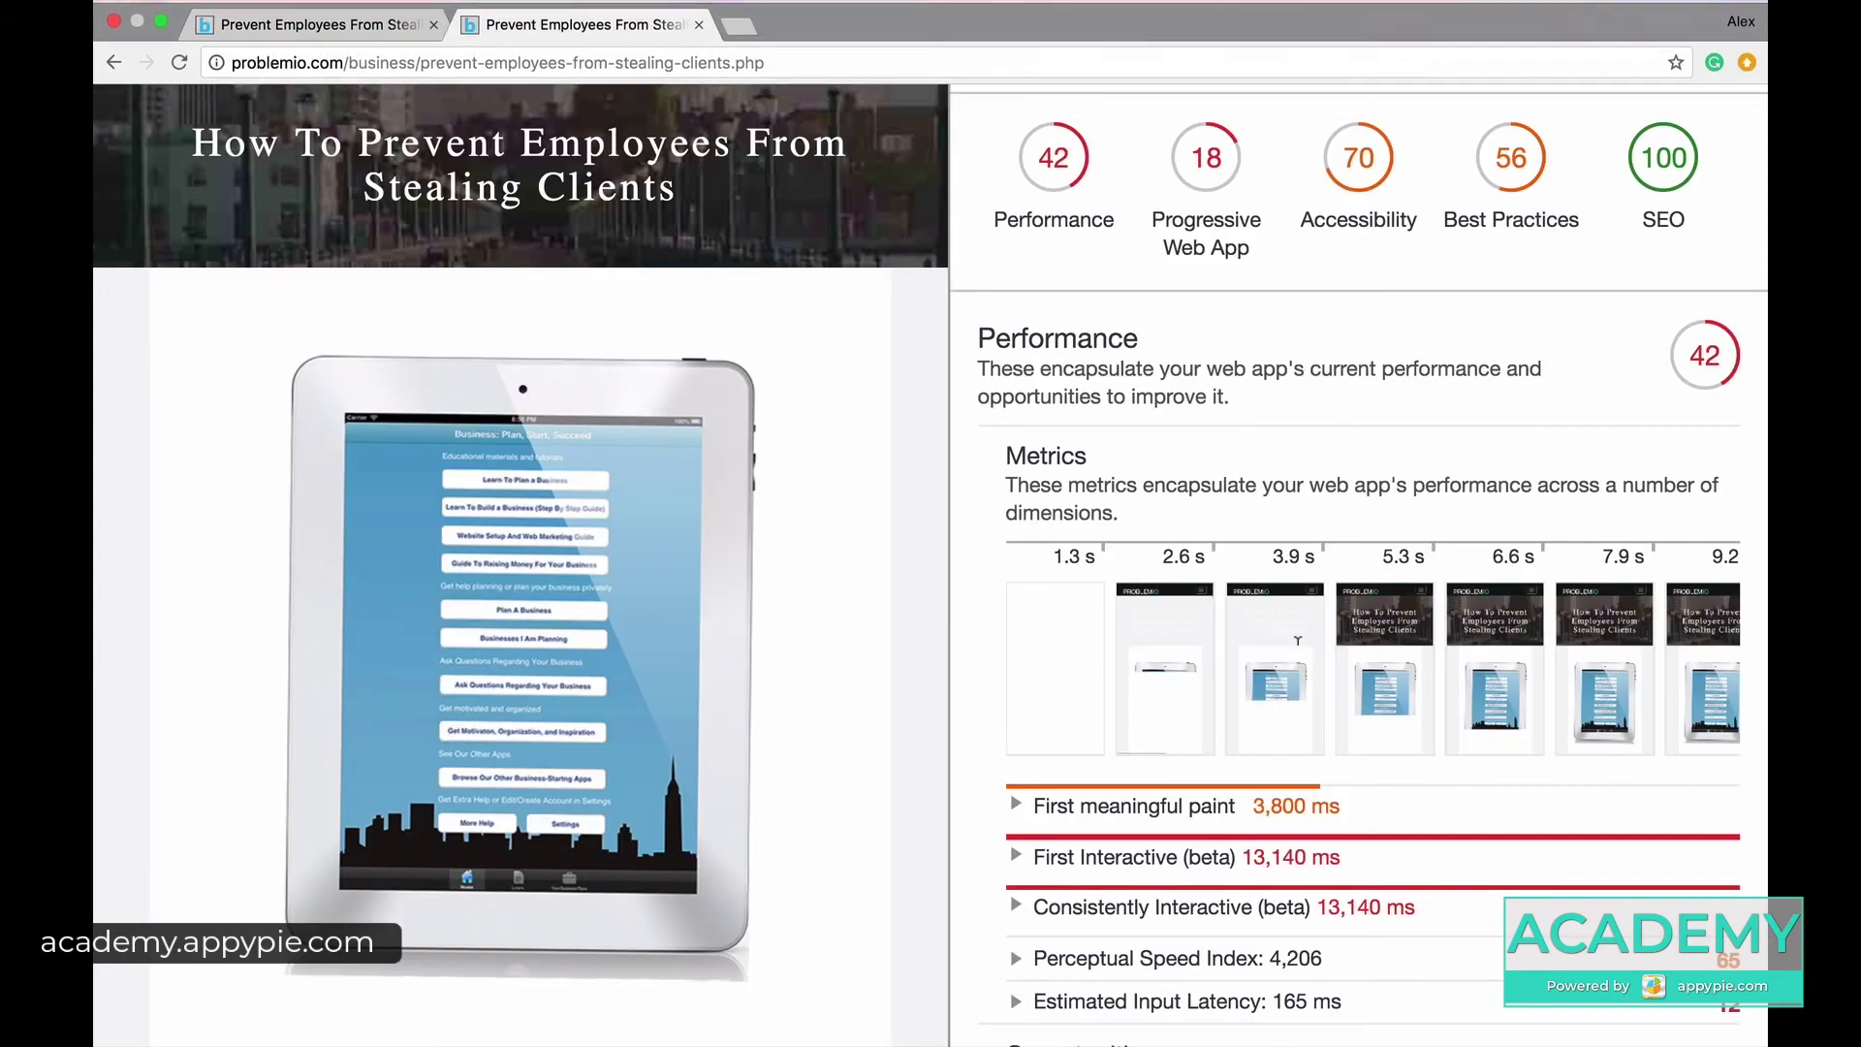
scroll(1297, 620, down, 5)
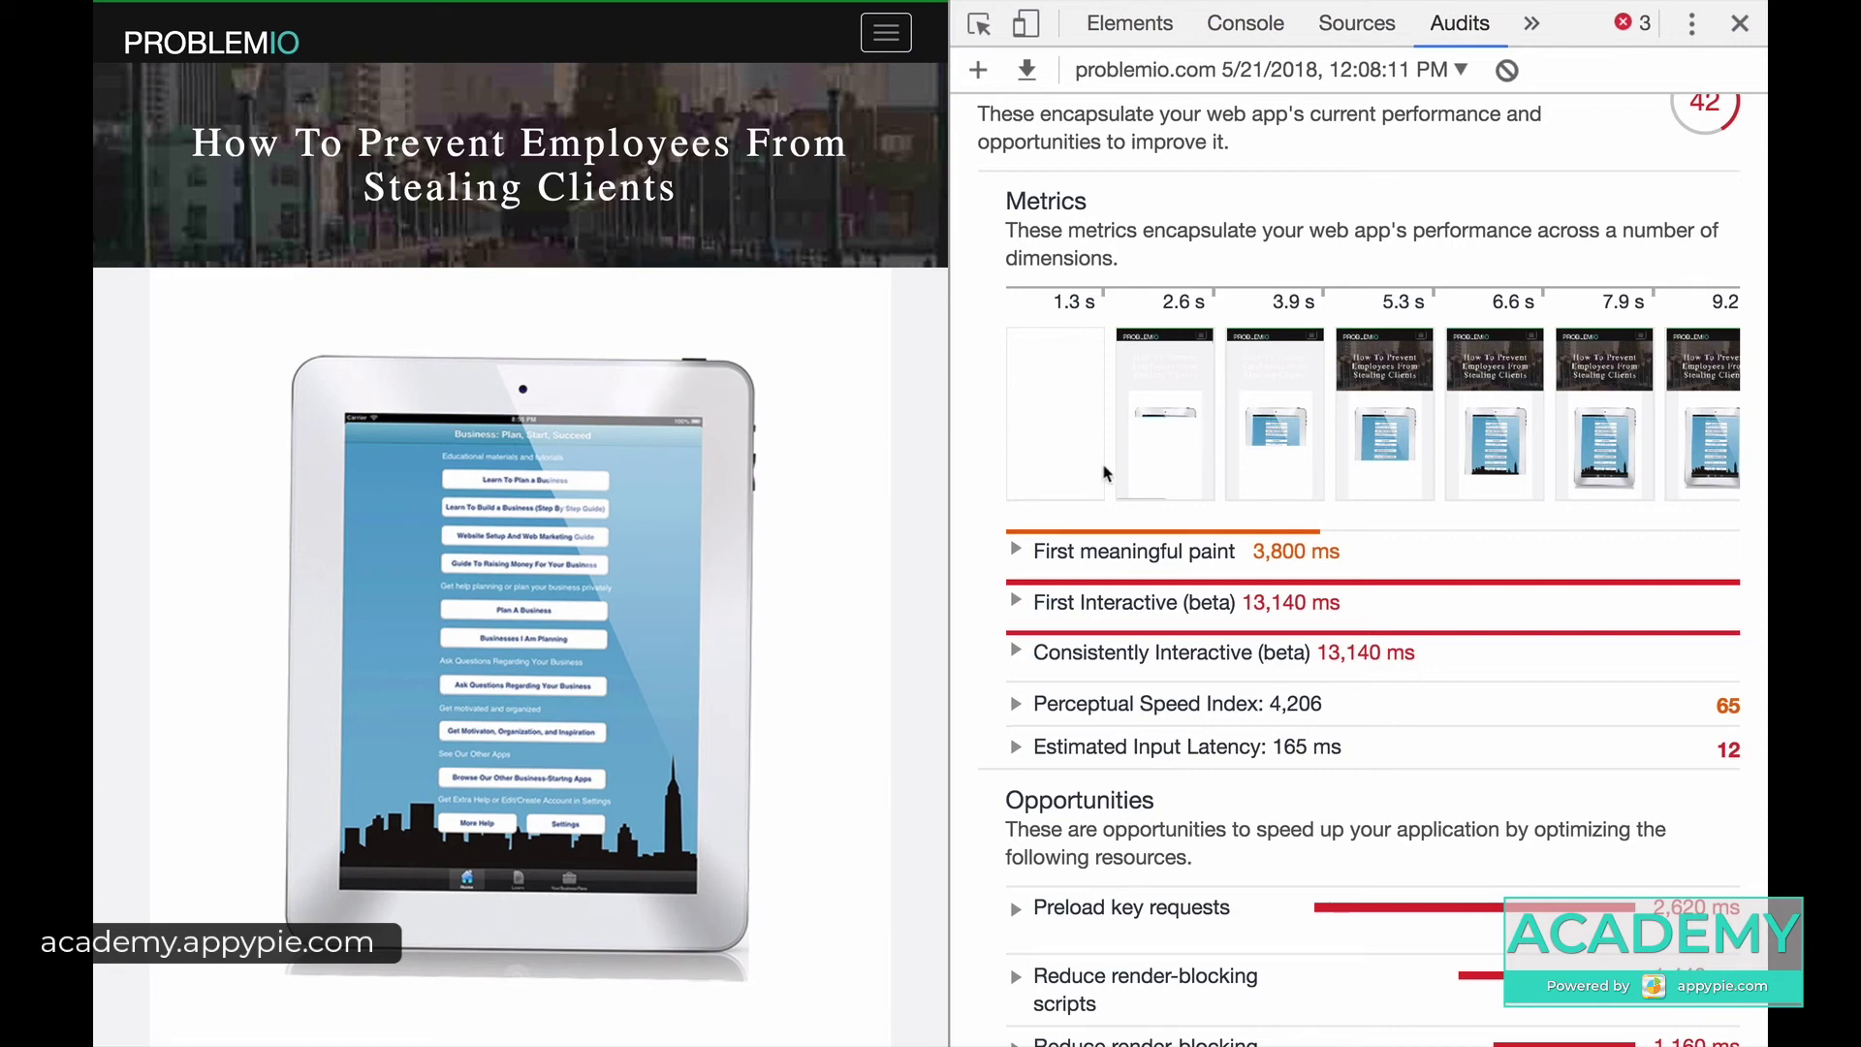
Glance at the earlier report scoring 26, then scroll the later report to its Opportunities.
mouse_move(747, 10)
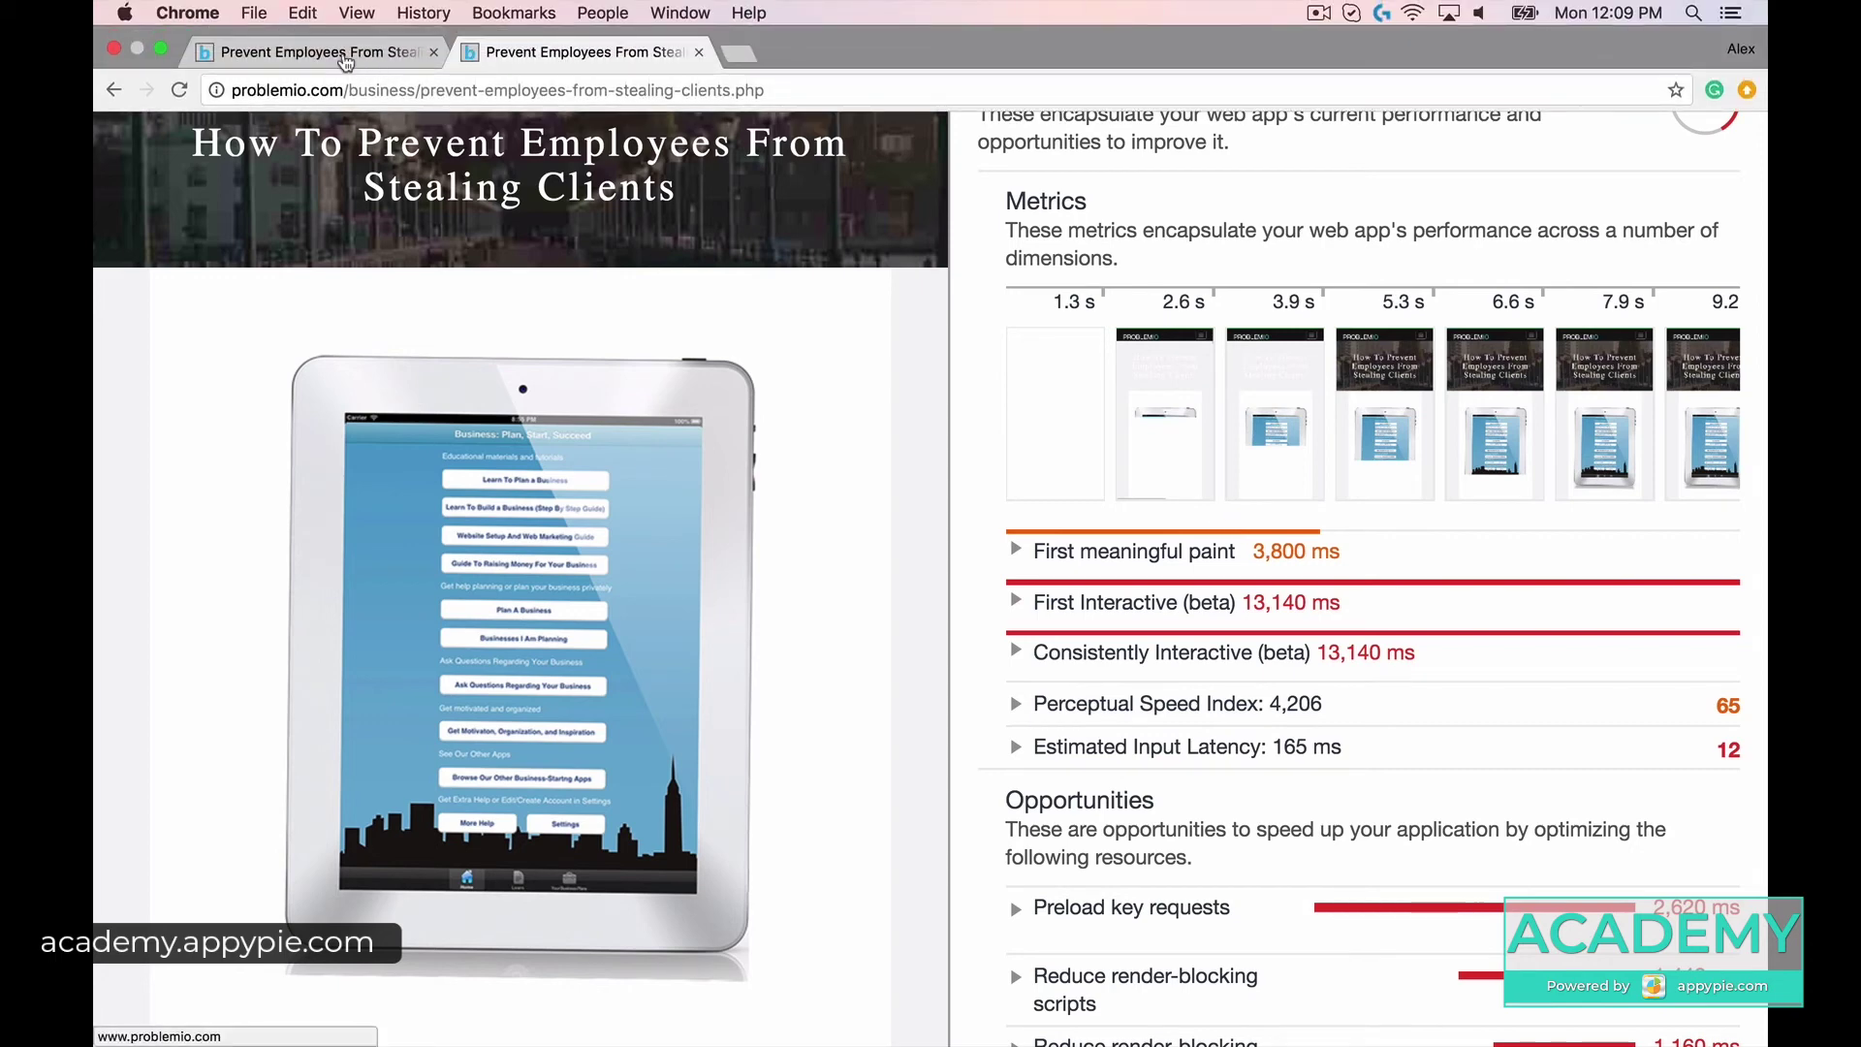
click(346, 58)
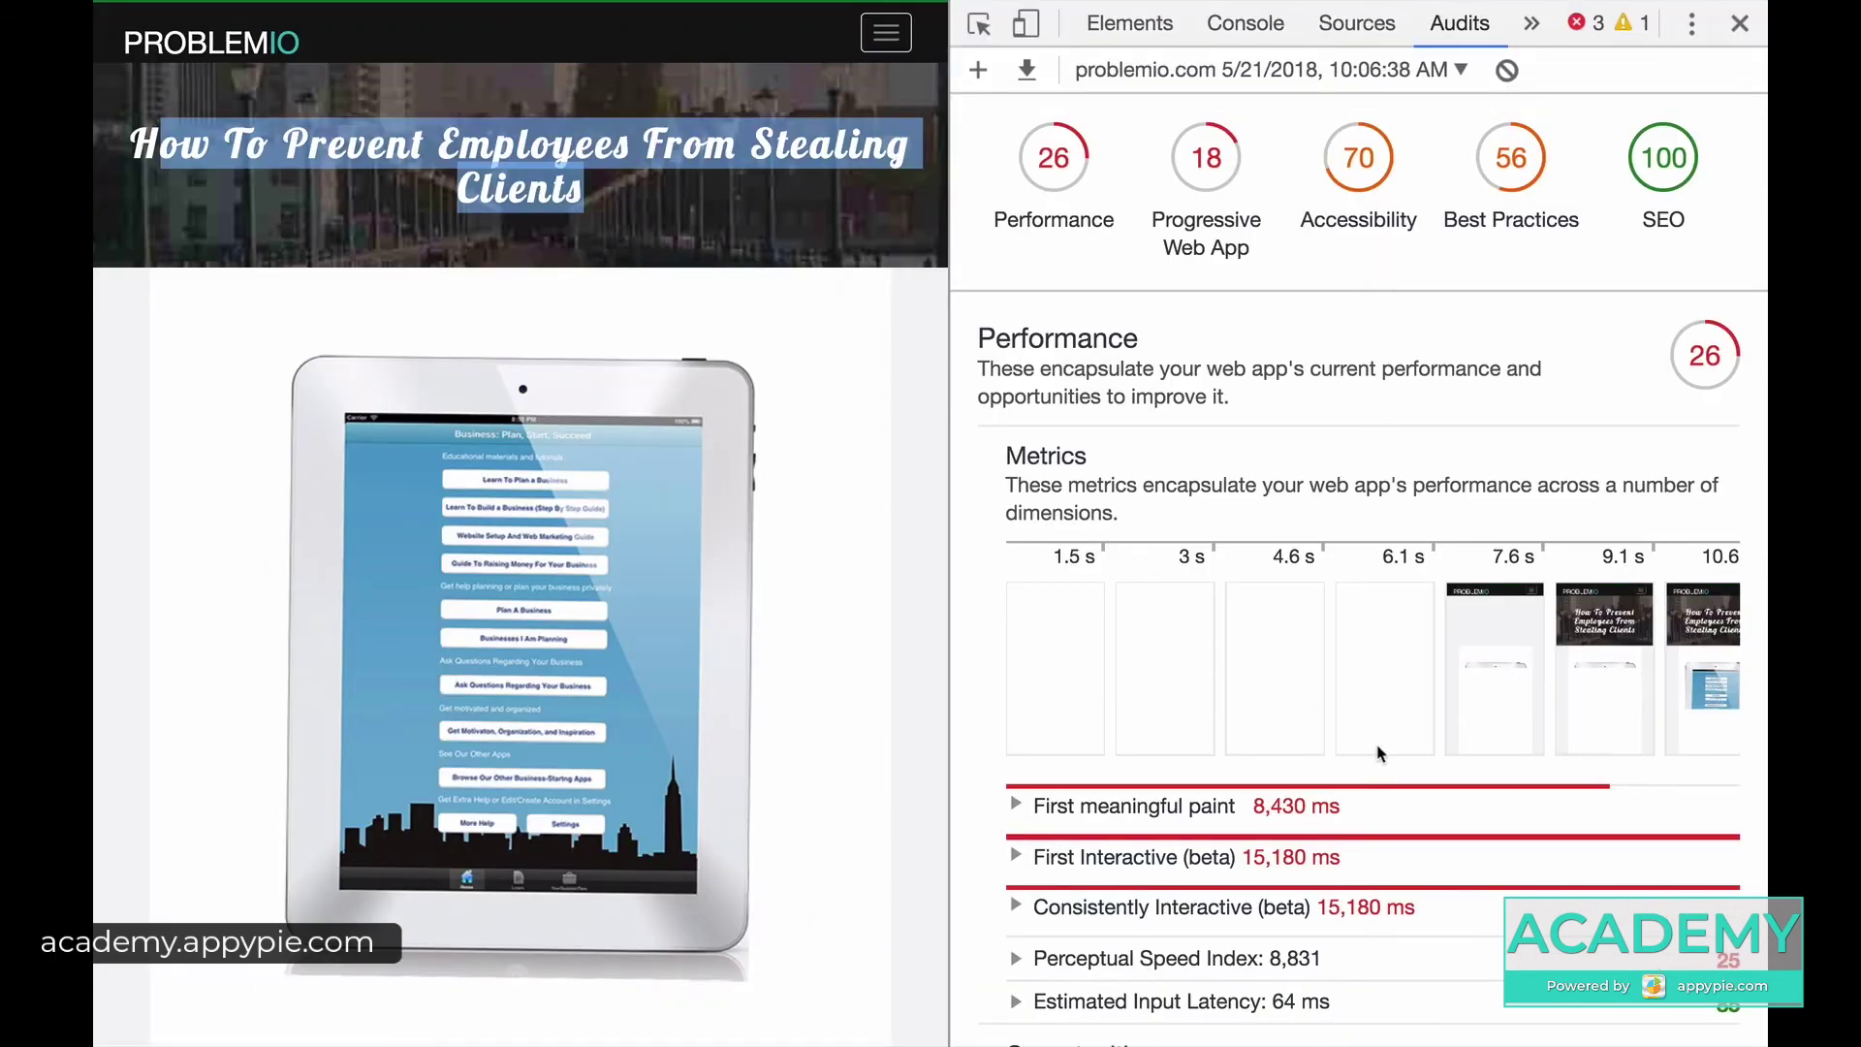
mouse_move(998, 8)
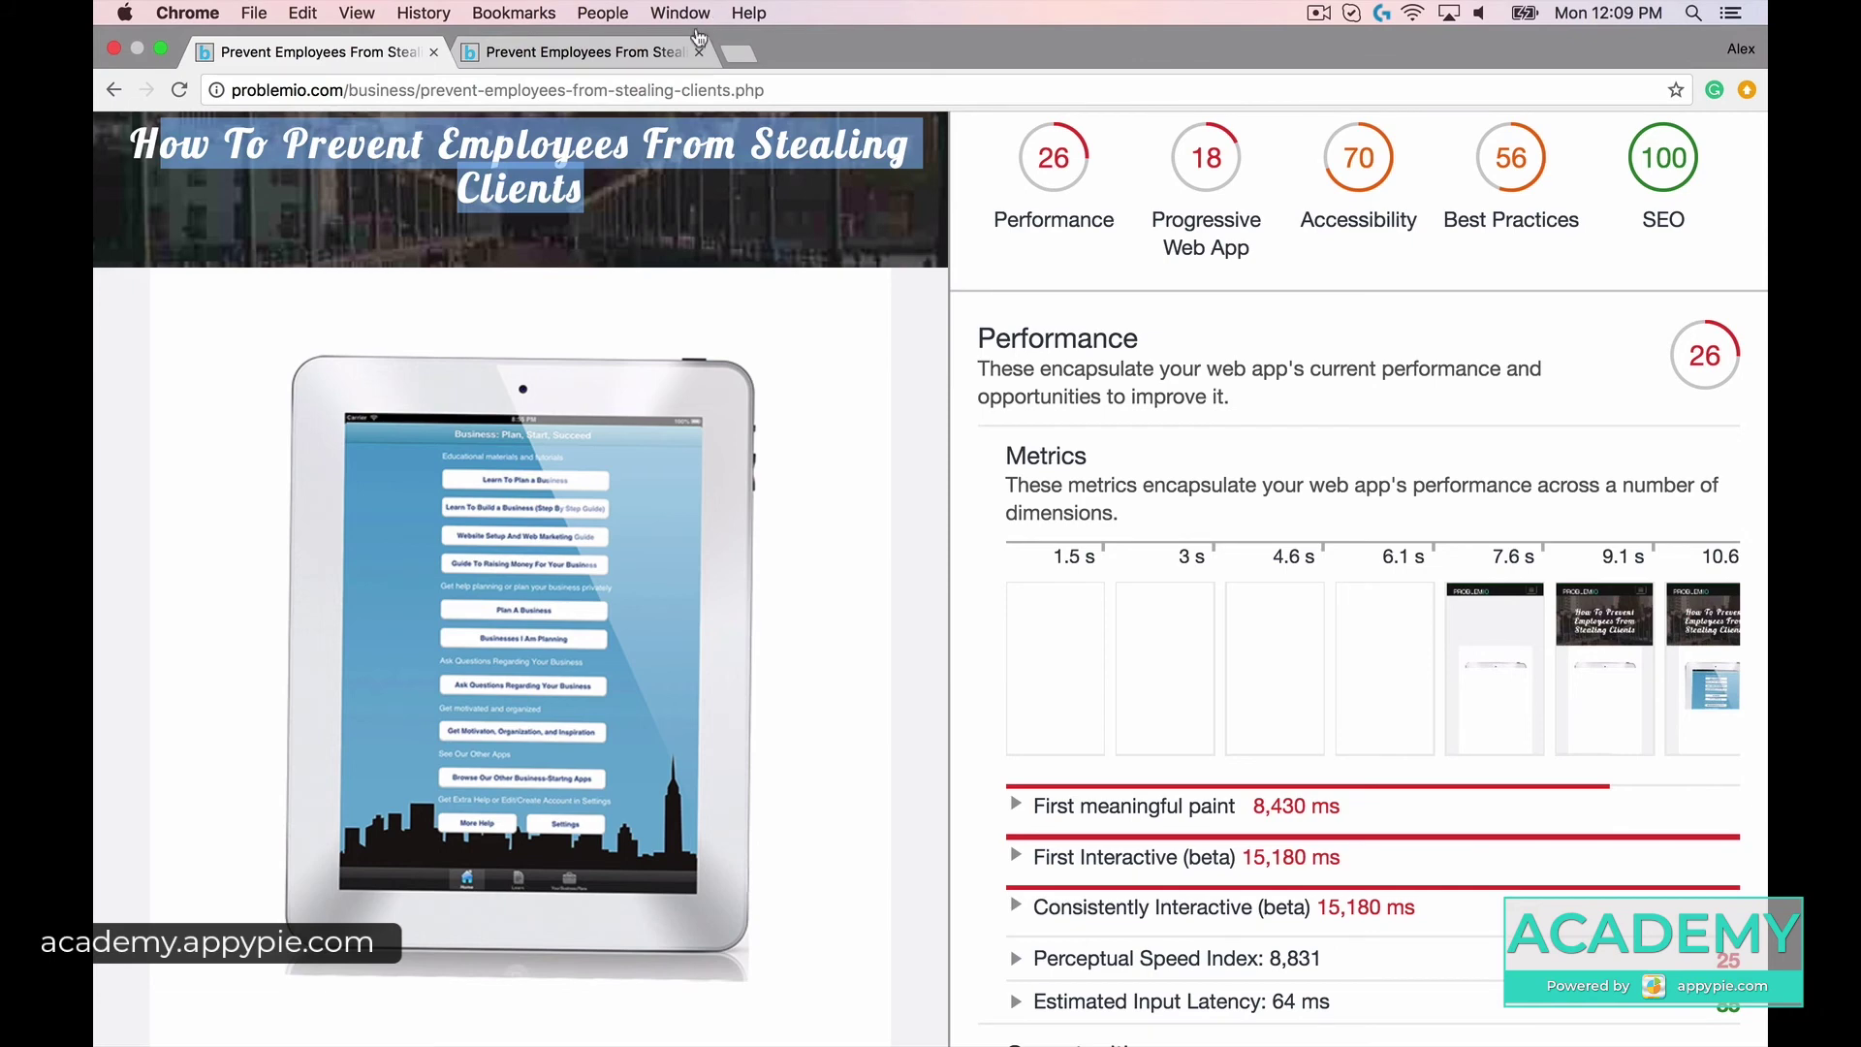
click(635, 58)
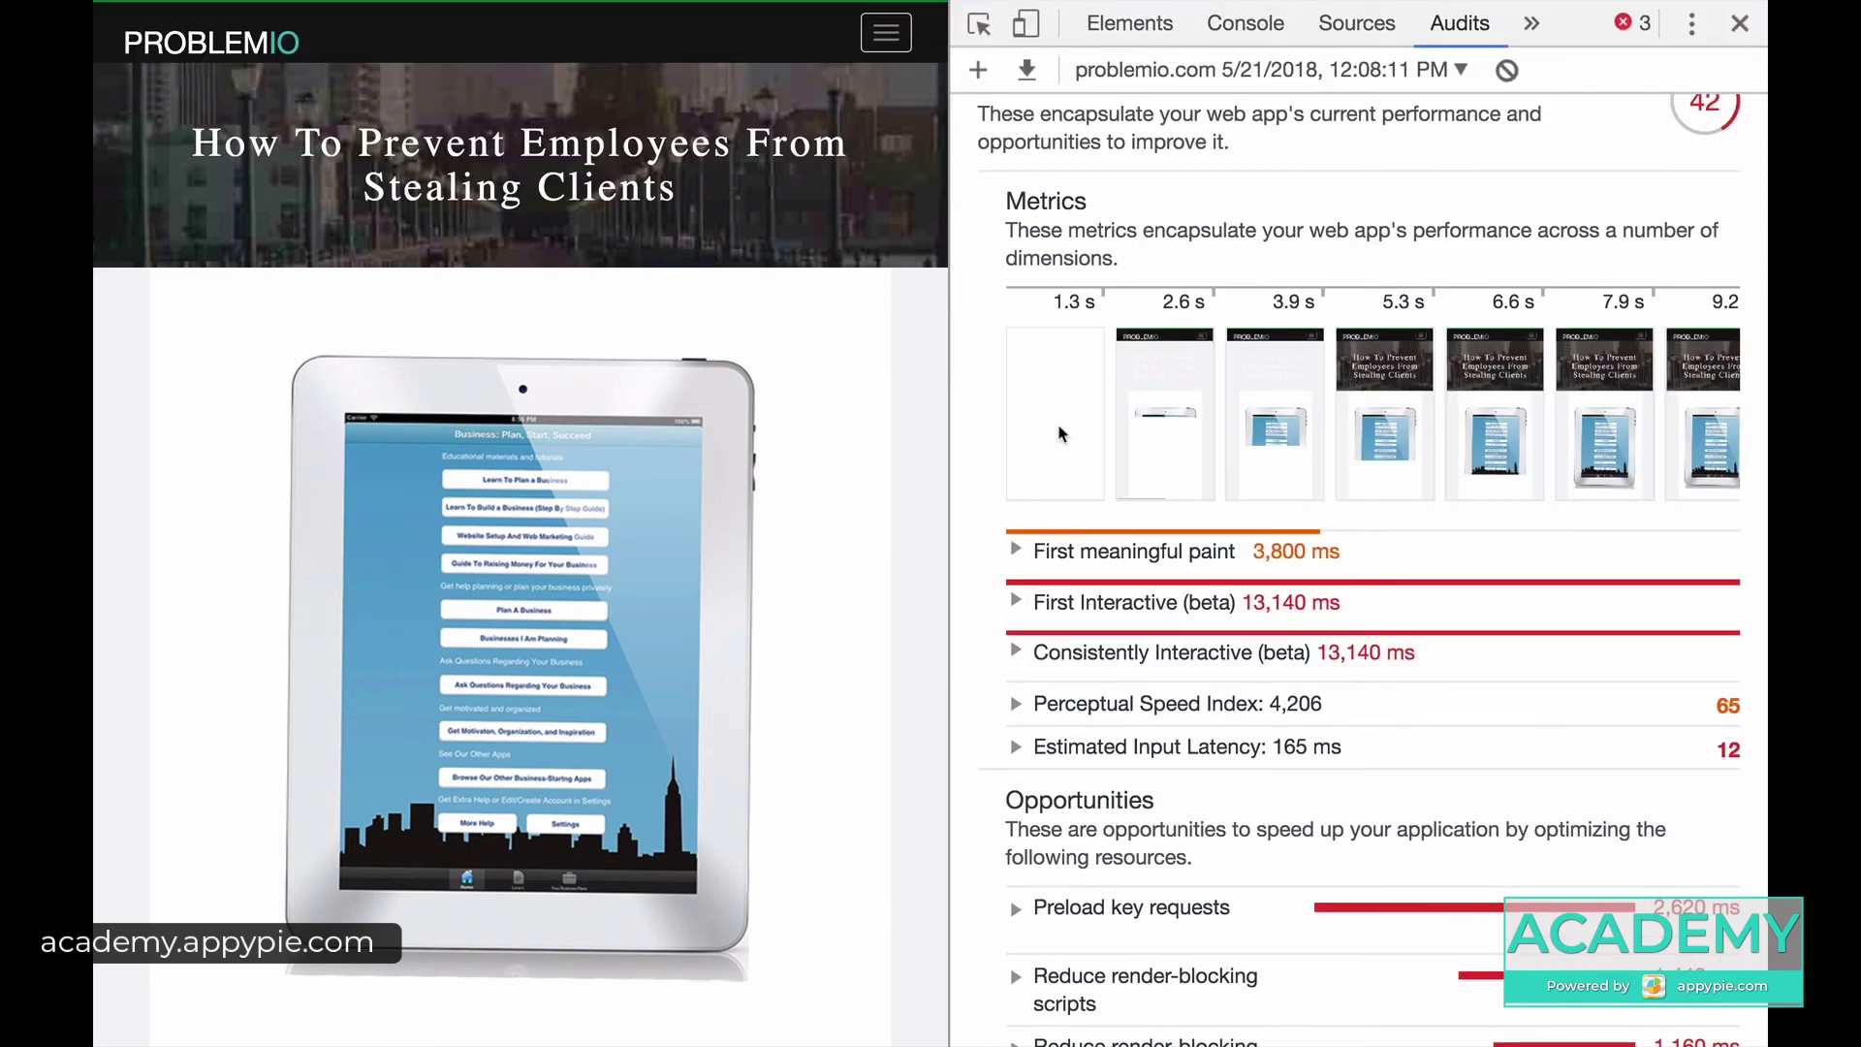
scroll(1175, 569, down, 3)
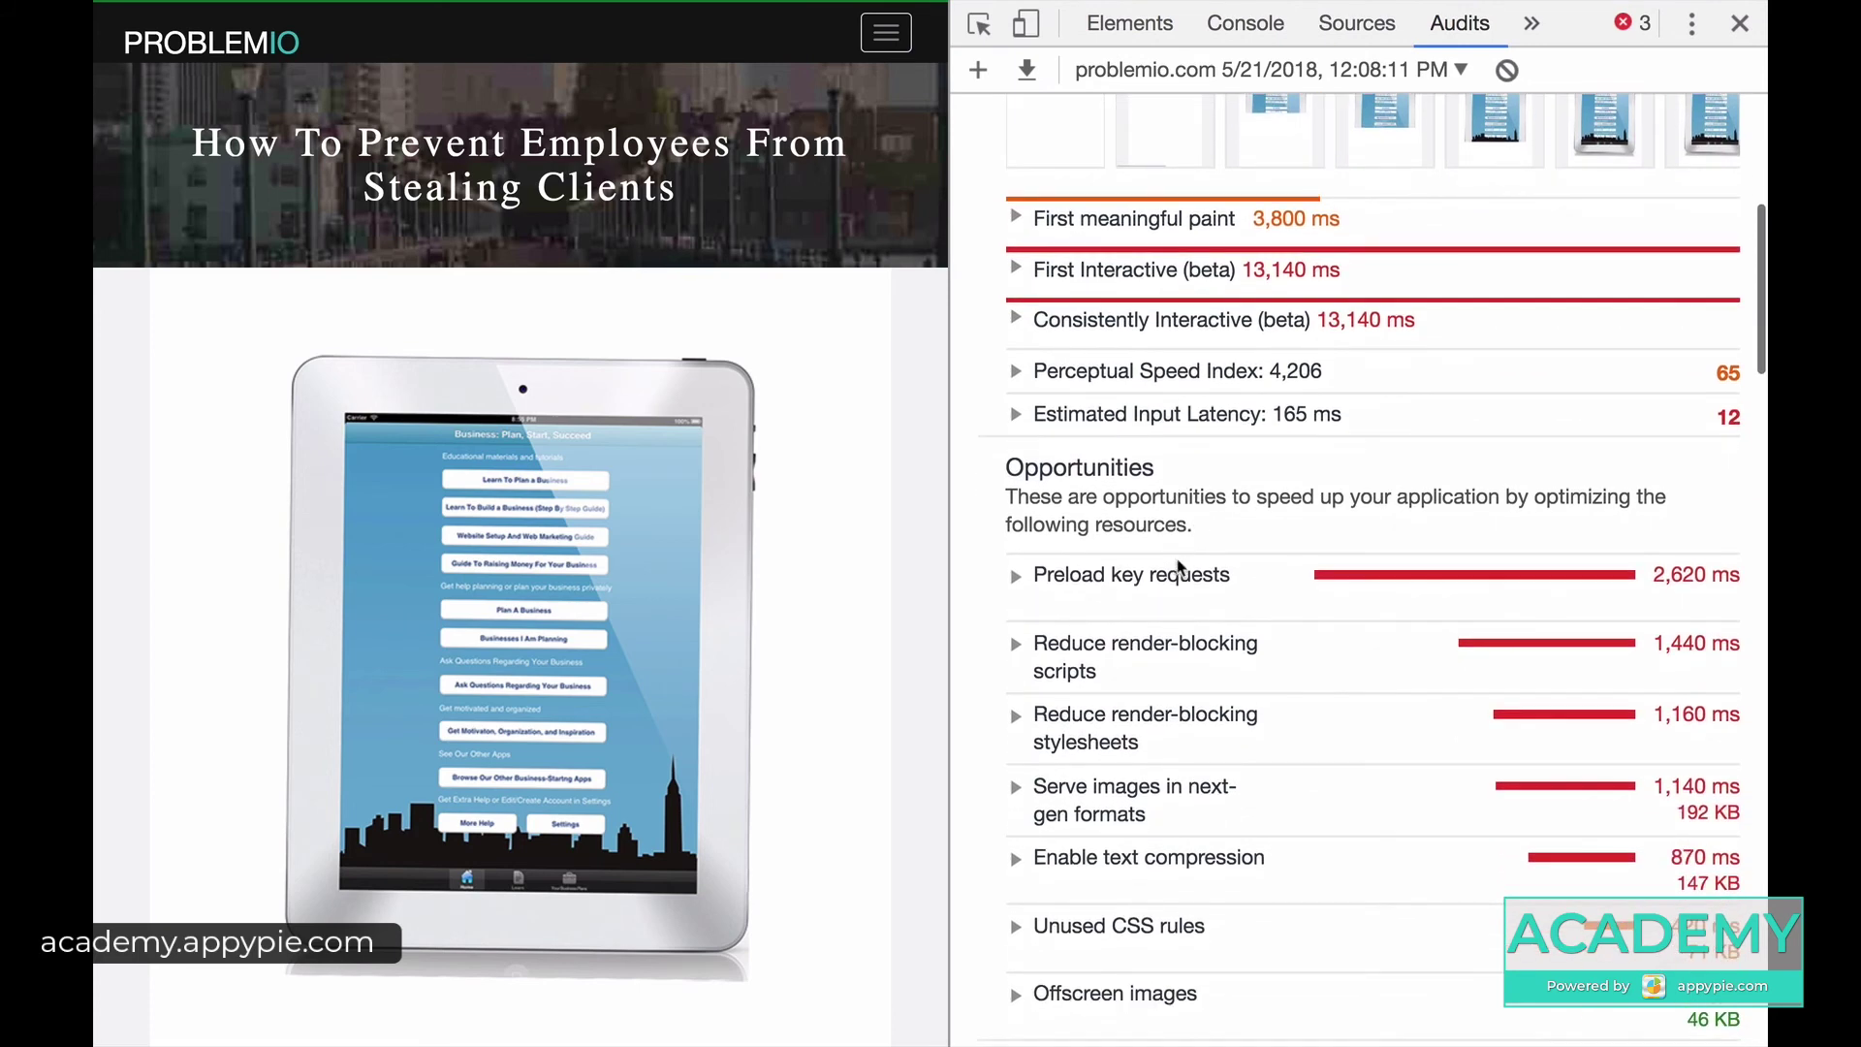
scroll(1178, 567, down, 2)
scroll(1163, 465, up, 2)
scroll(1141, 354, down, 1)
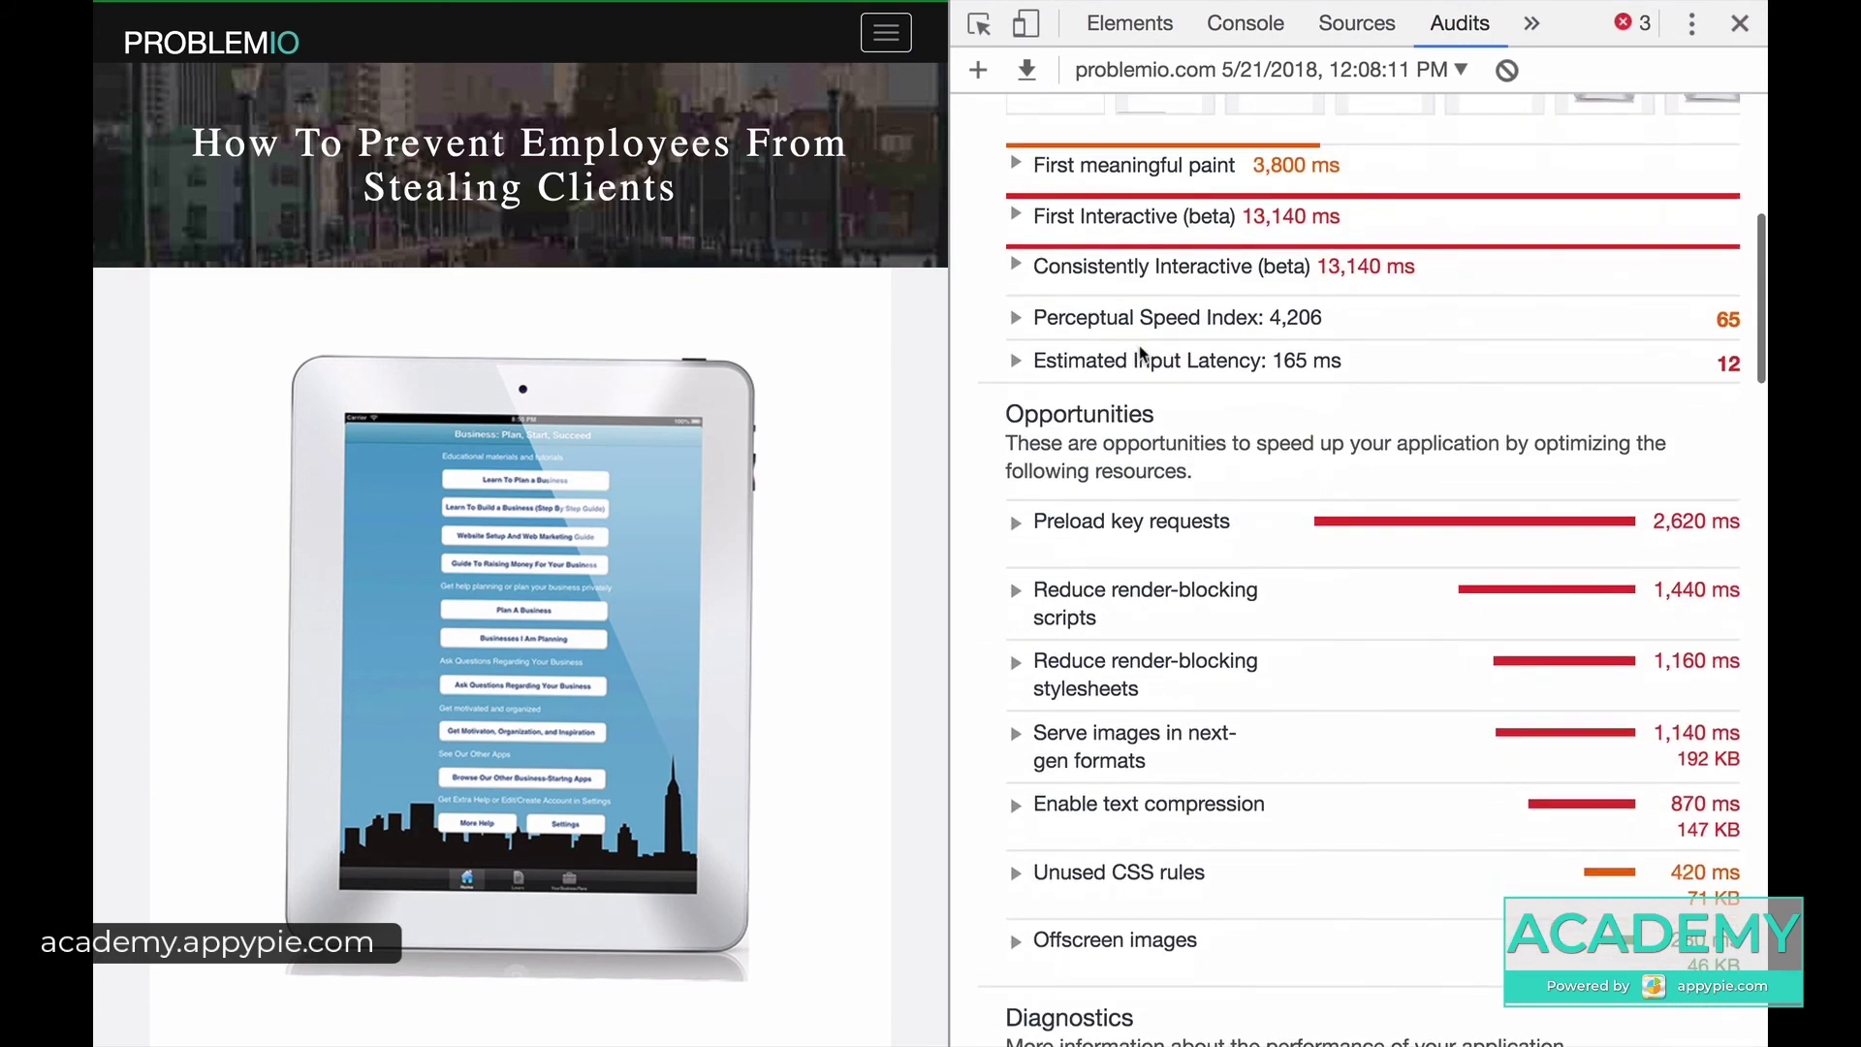
scroll(1213, 528, down, 2)
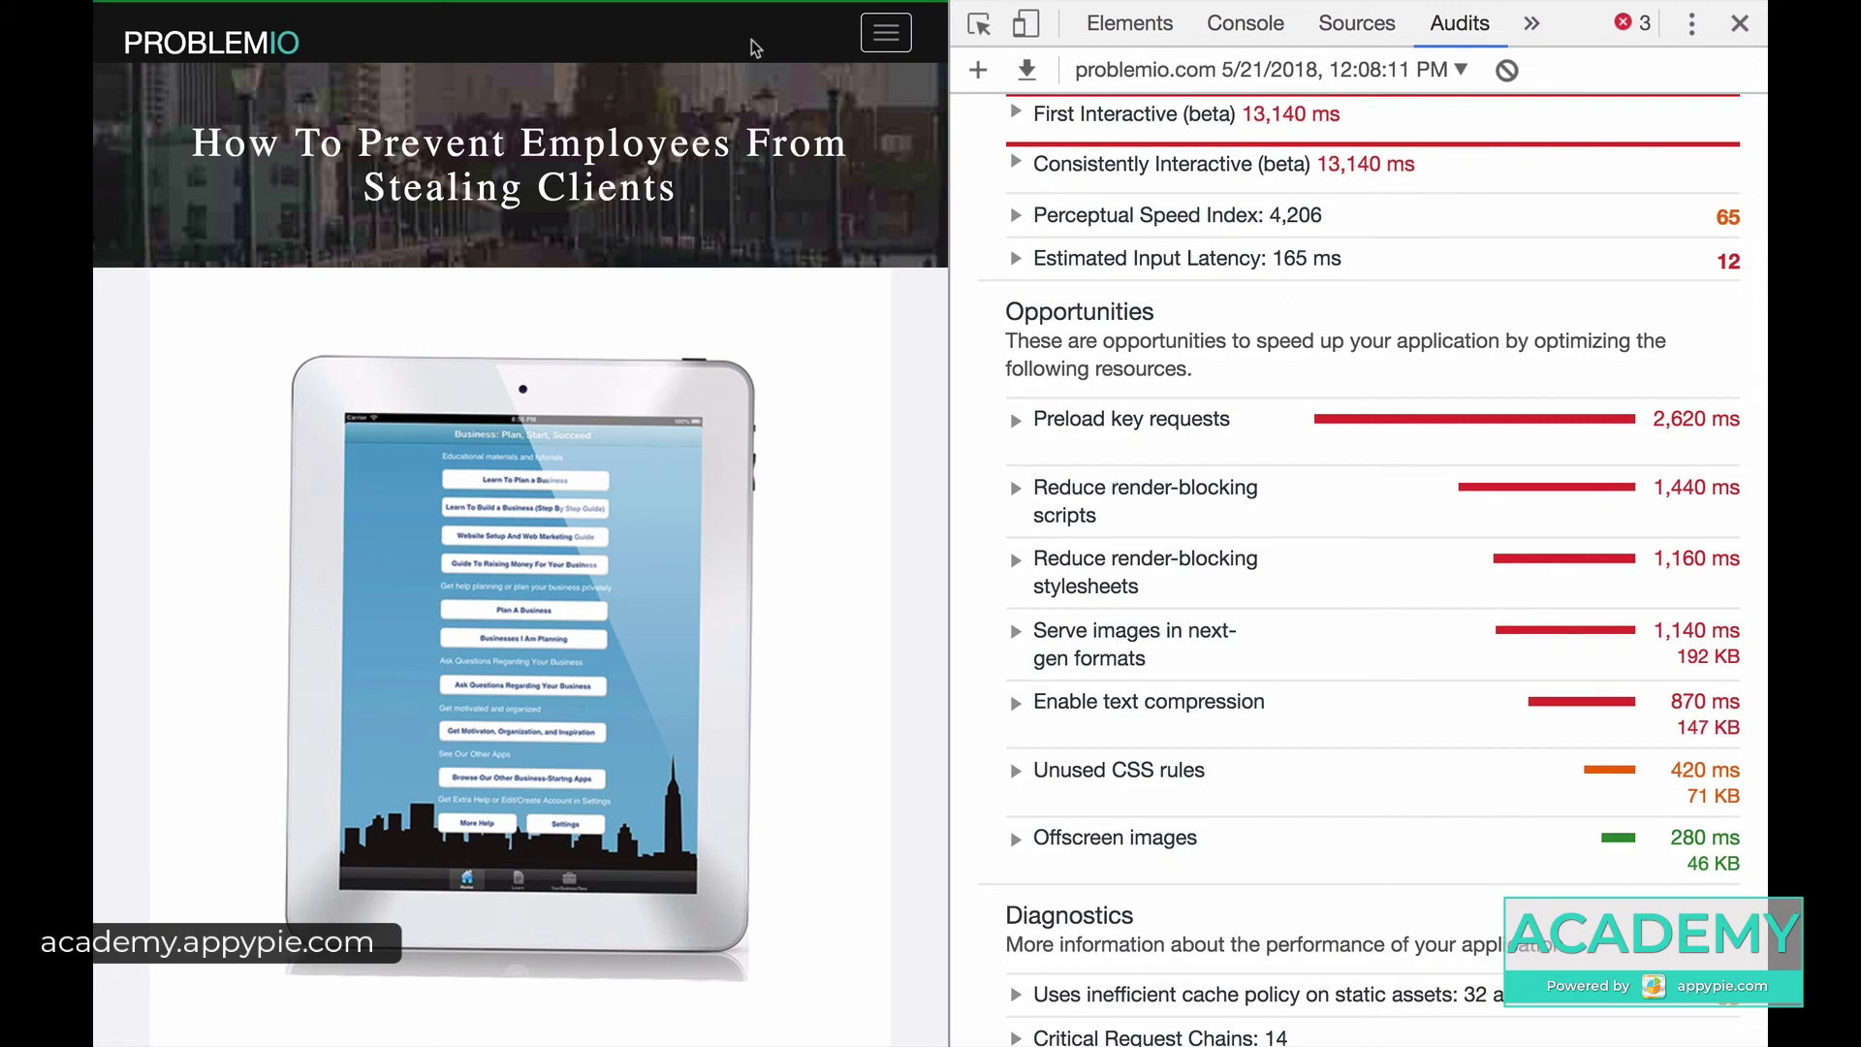
In the earlier report, collapse the 4,170 ms render-blocking stylesheets details.
mouse_move(521, 8)
click(398, 54)
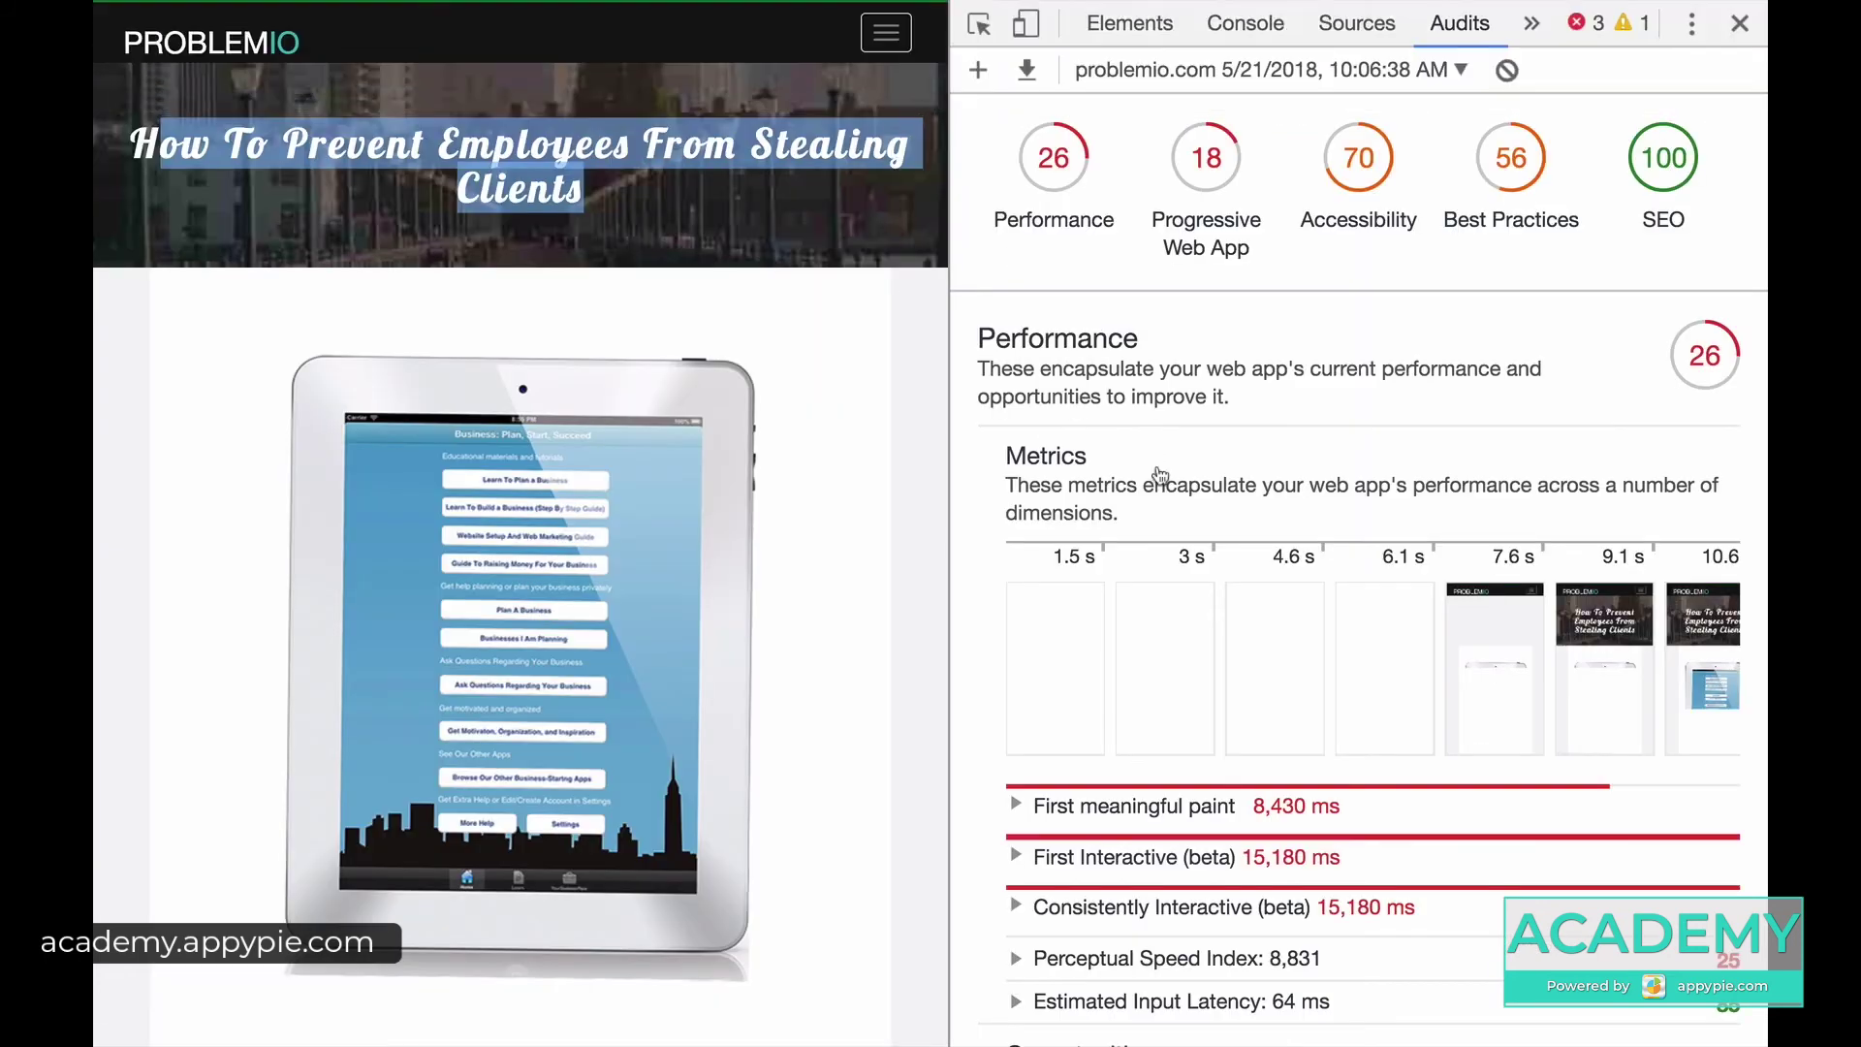
scroll(1281, 731, down, 5)
scroll(1281, 741, down, 2)
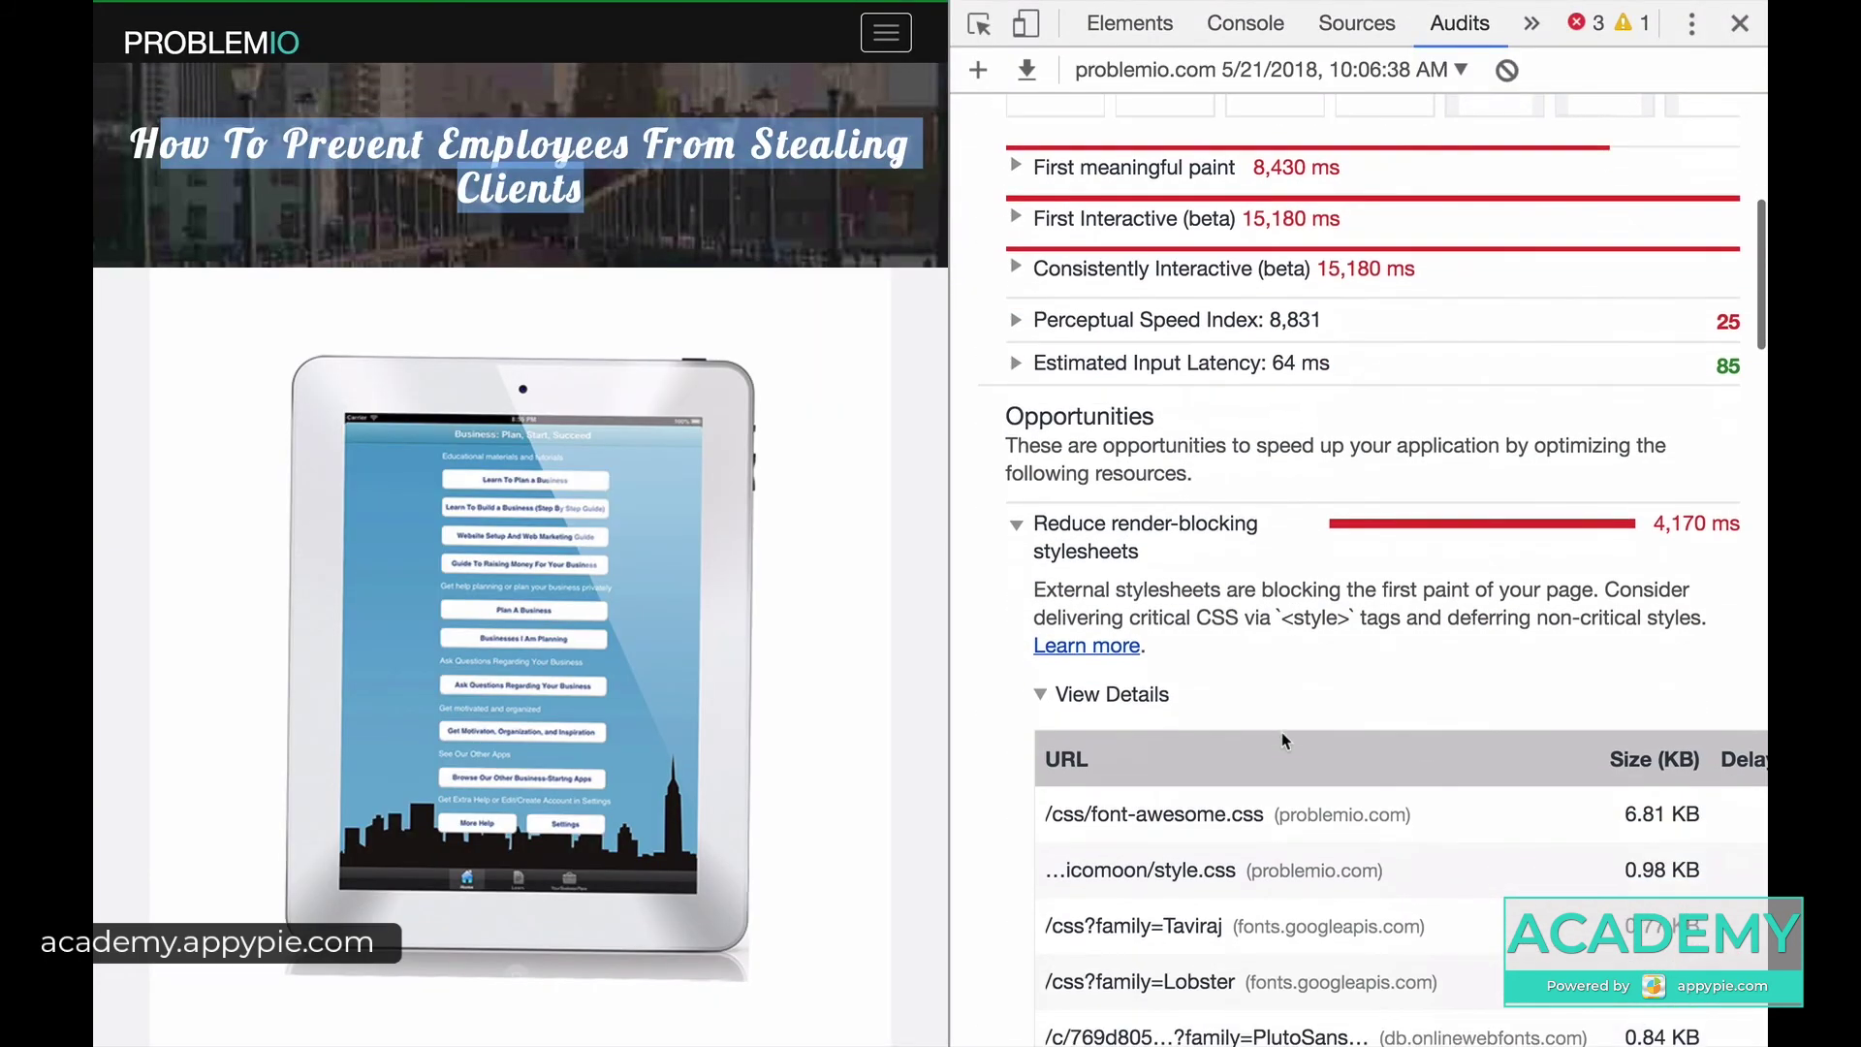
click(1018, 526)
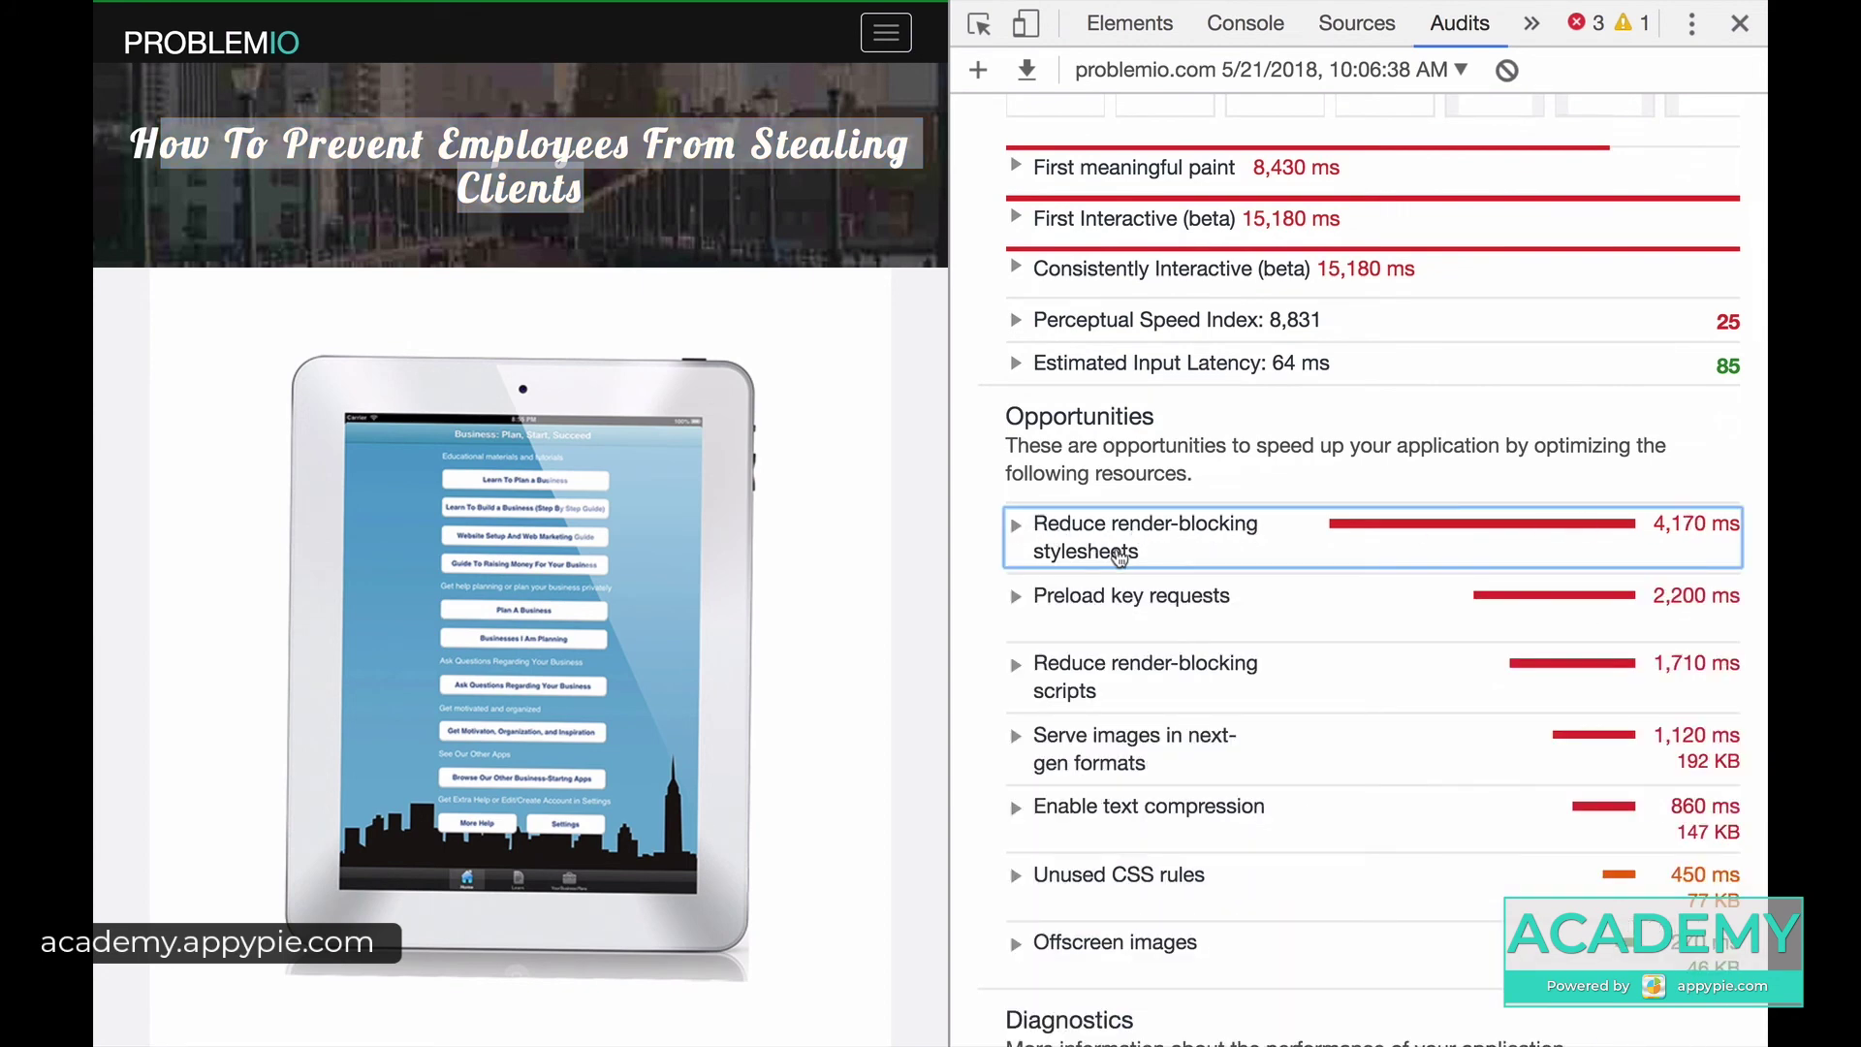
Switch back to the later audit report.
mouse_move(853, 5)
click(645, 56)
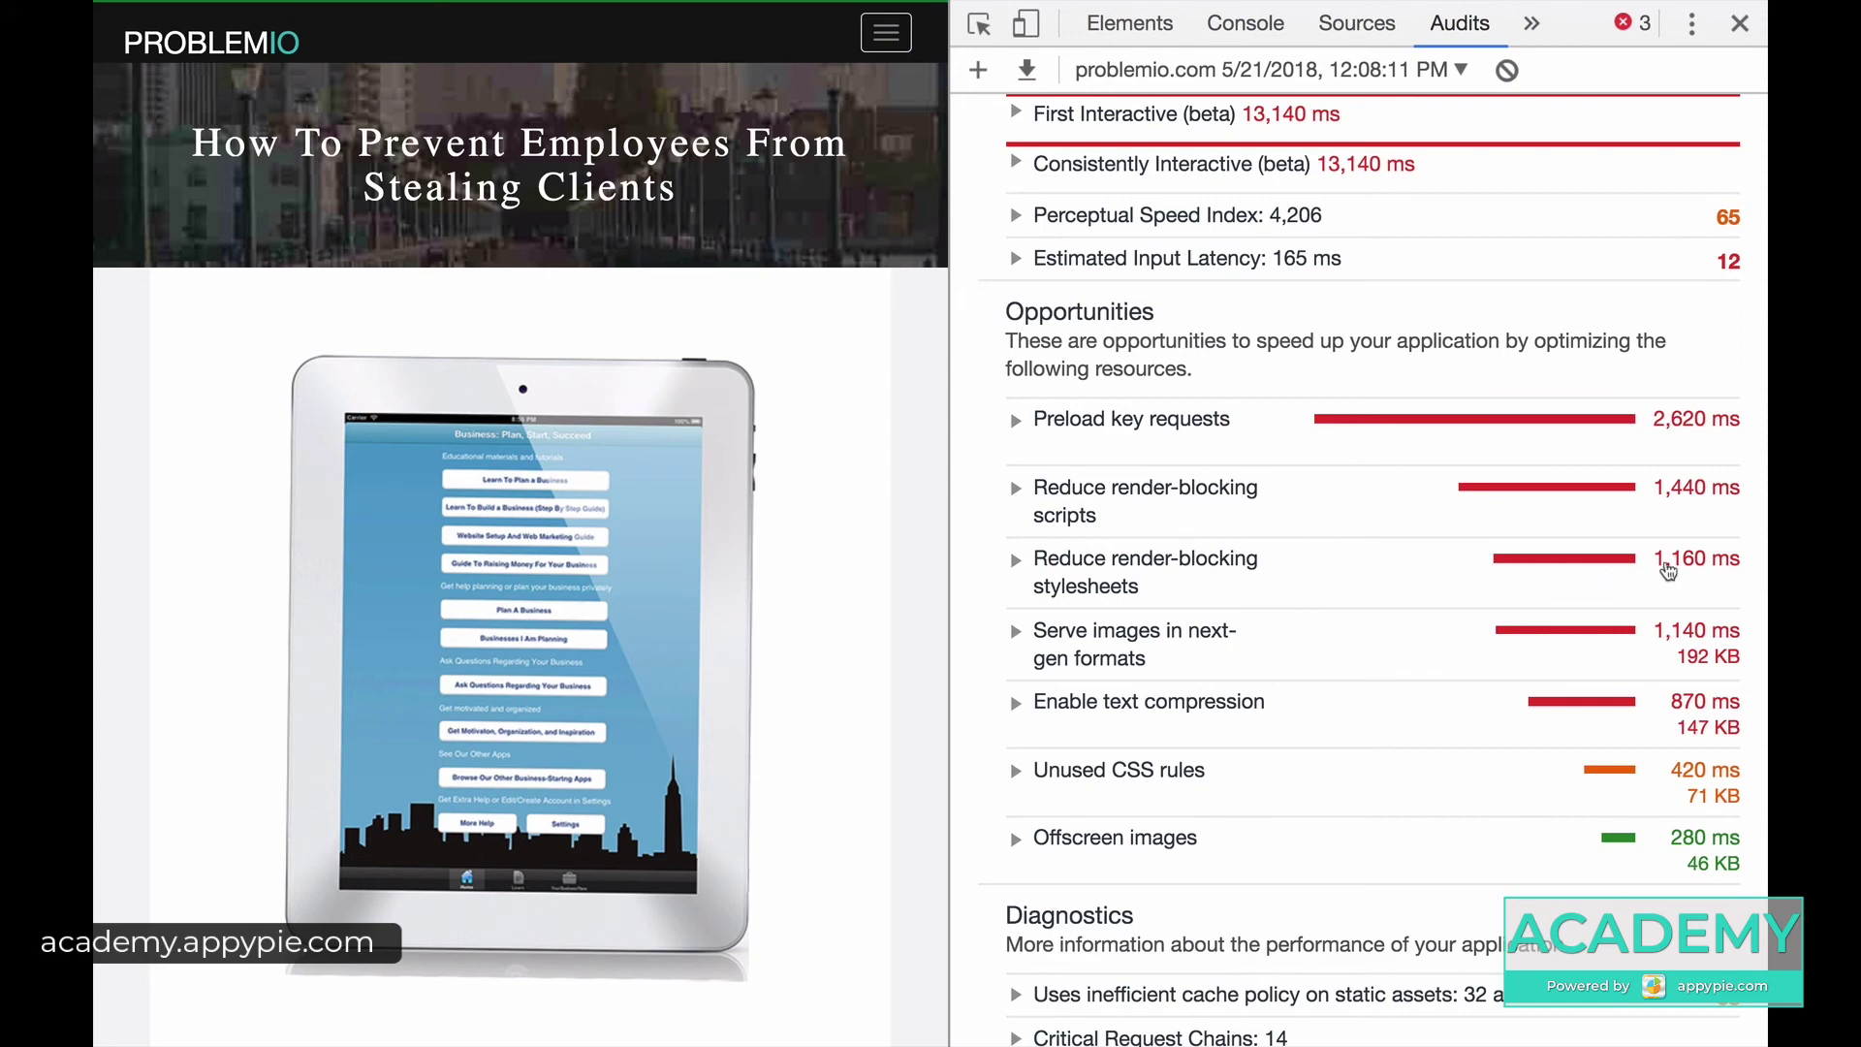
mouse_move(1664, 572)
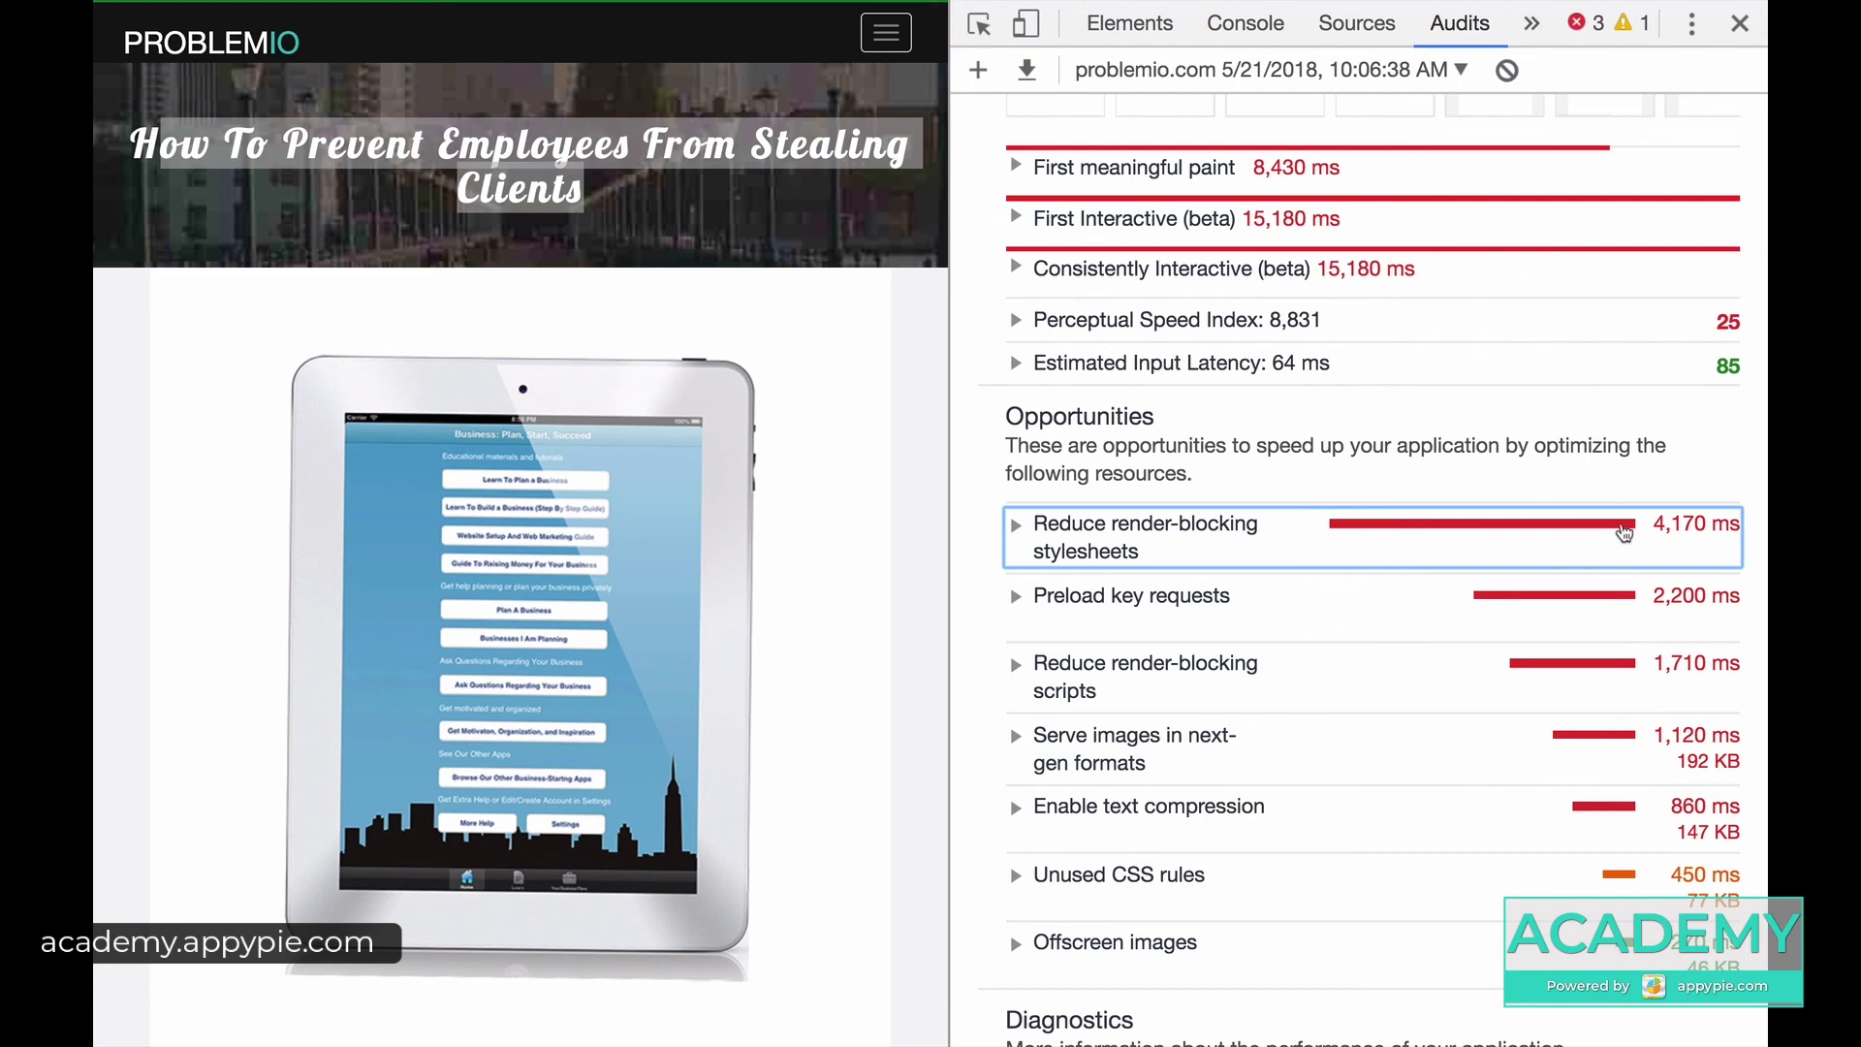
mouse_move(1660, 539)
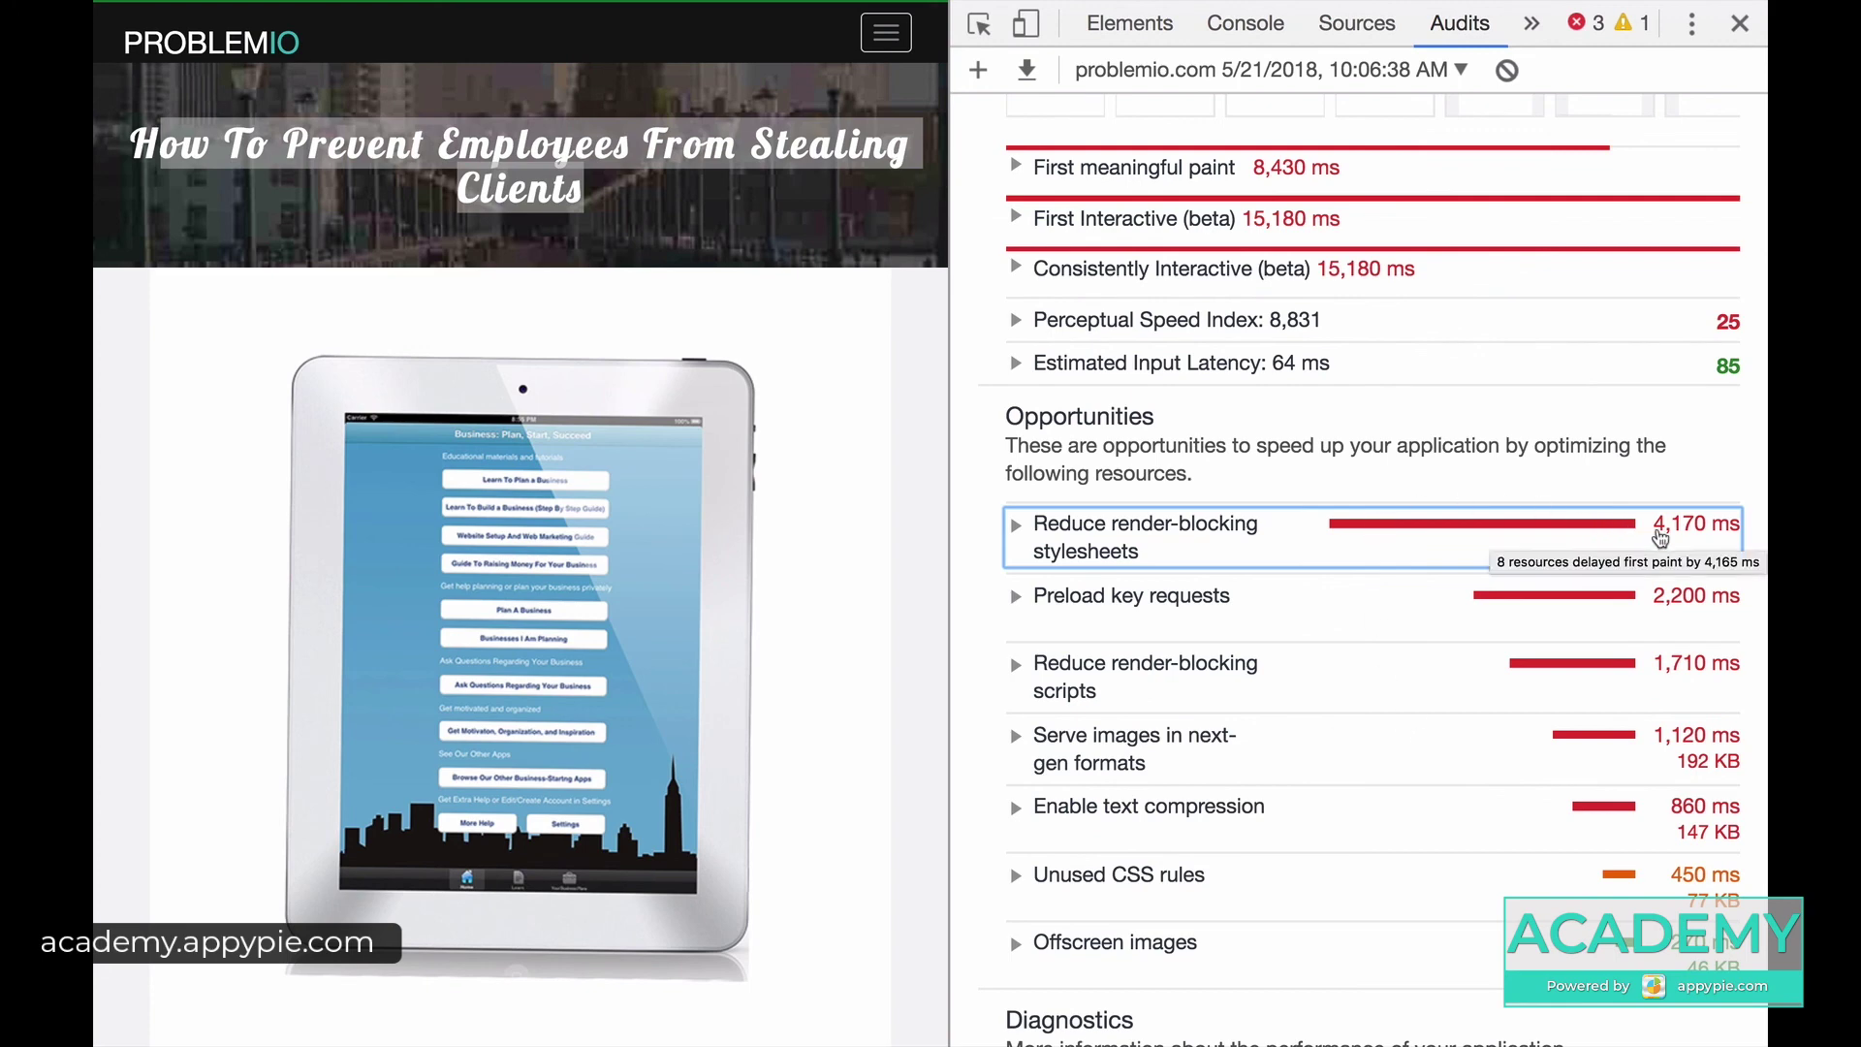
On the later report, expand and collapse the 2,620 ms Preload key requests opportunity.
mouse_move(1274, 5)
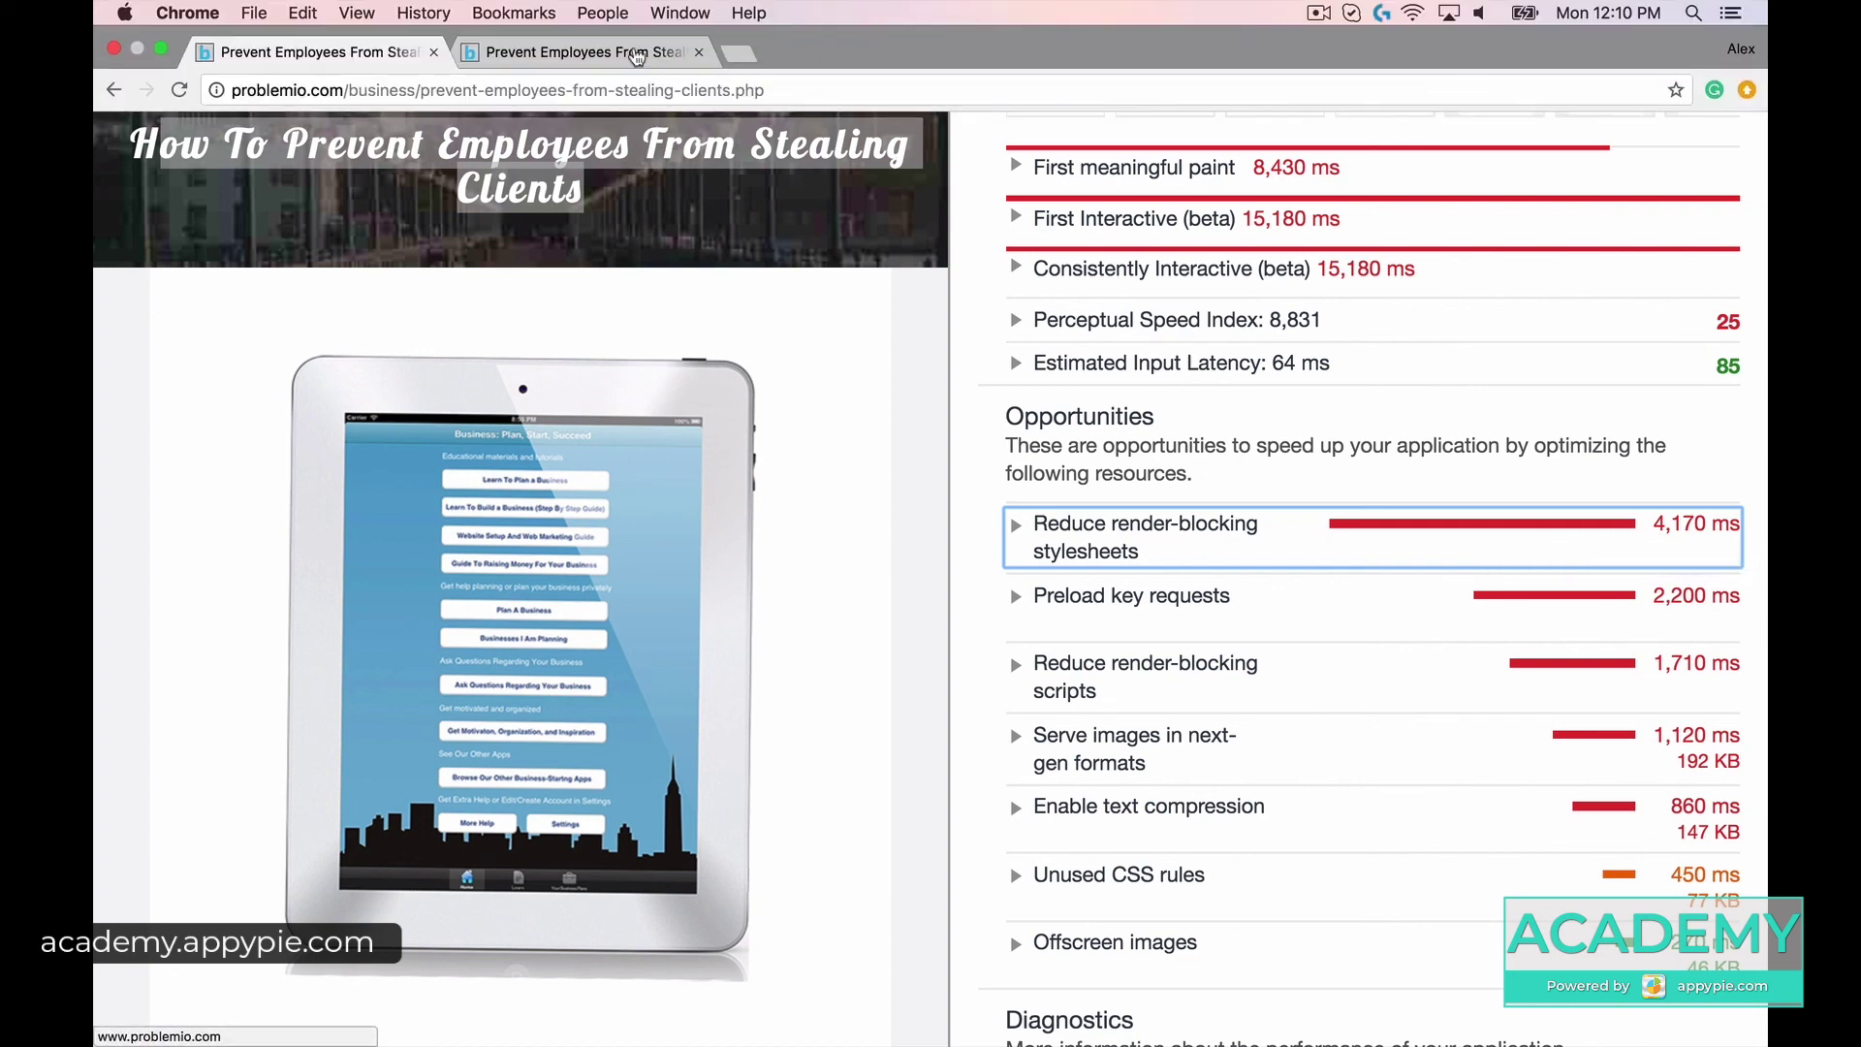
click(637, 57)
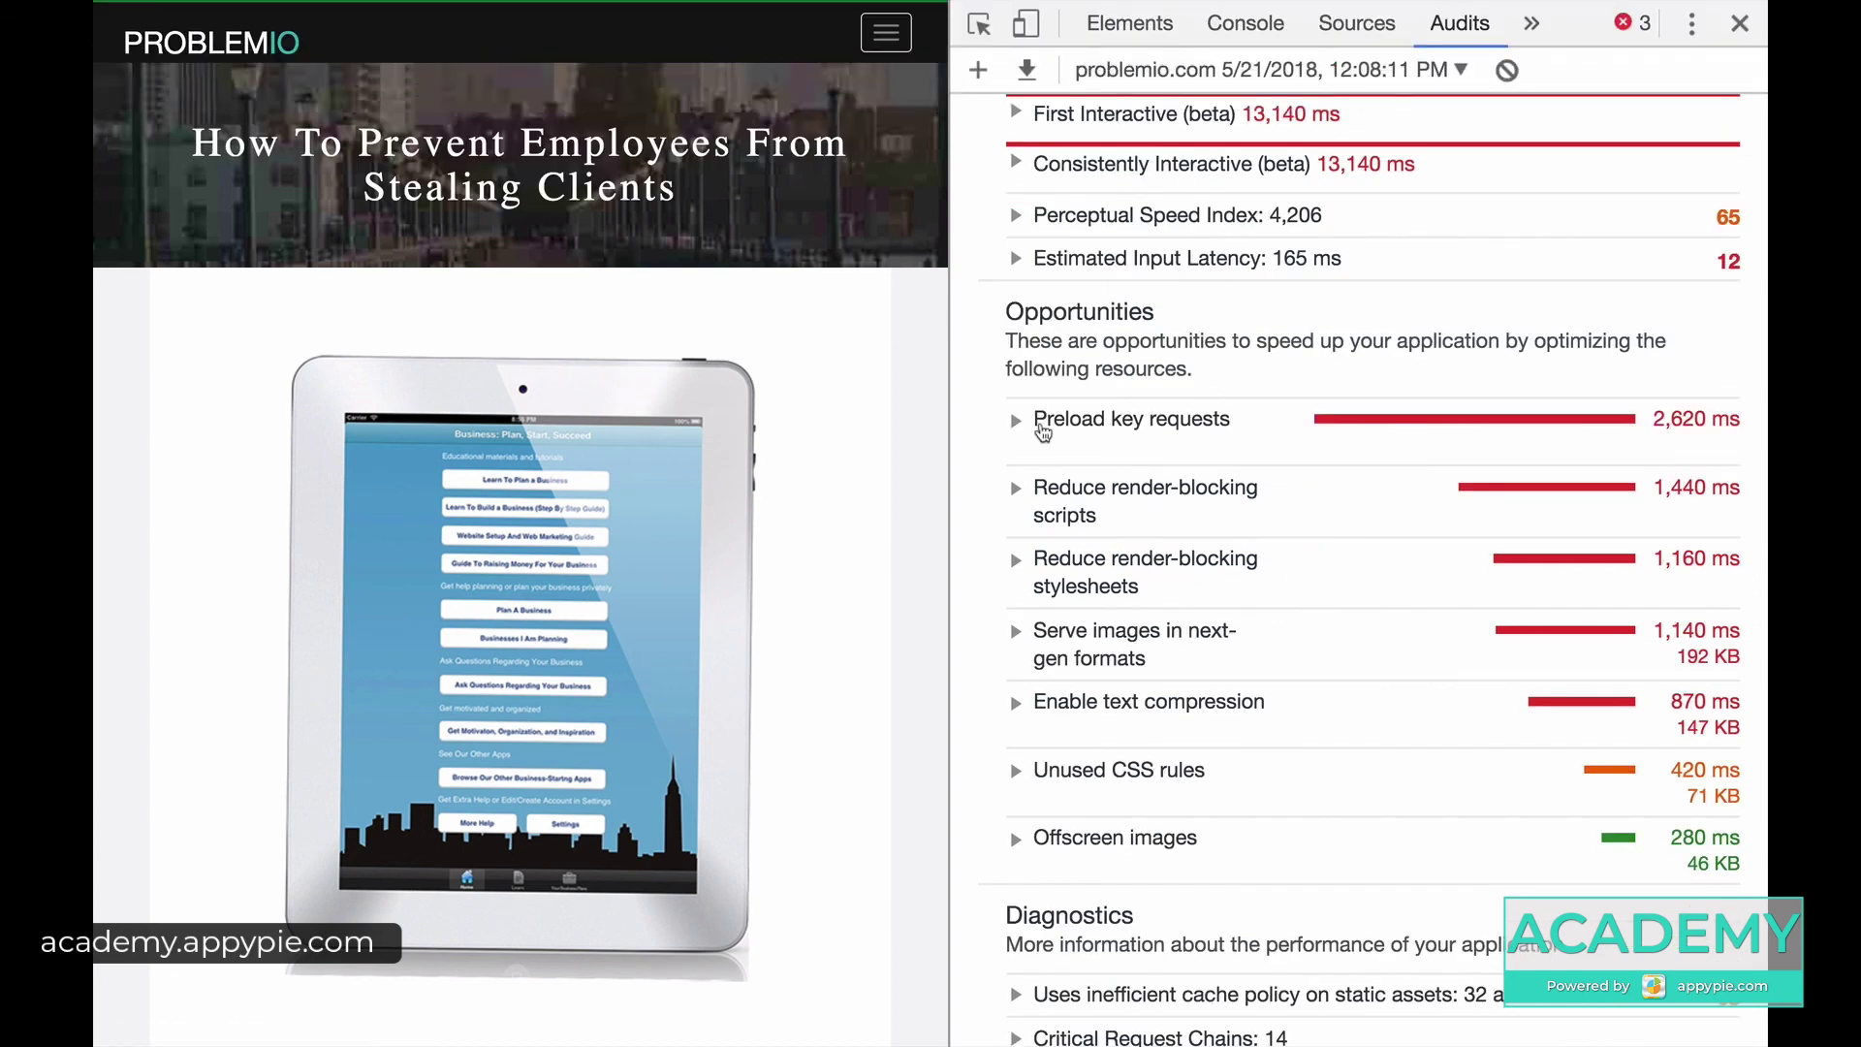
click(1018, 422)
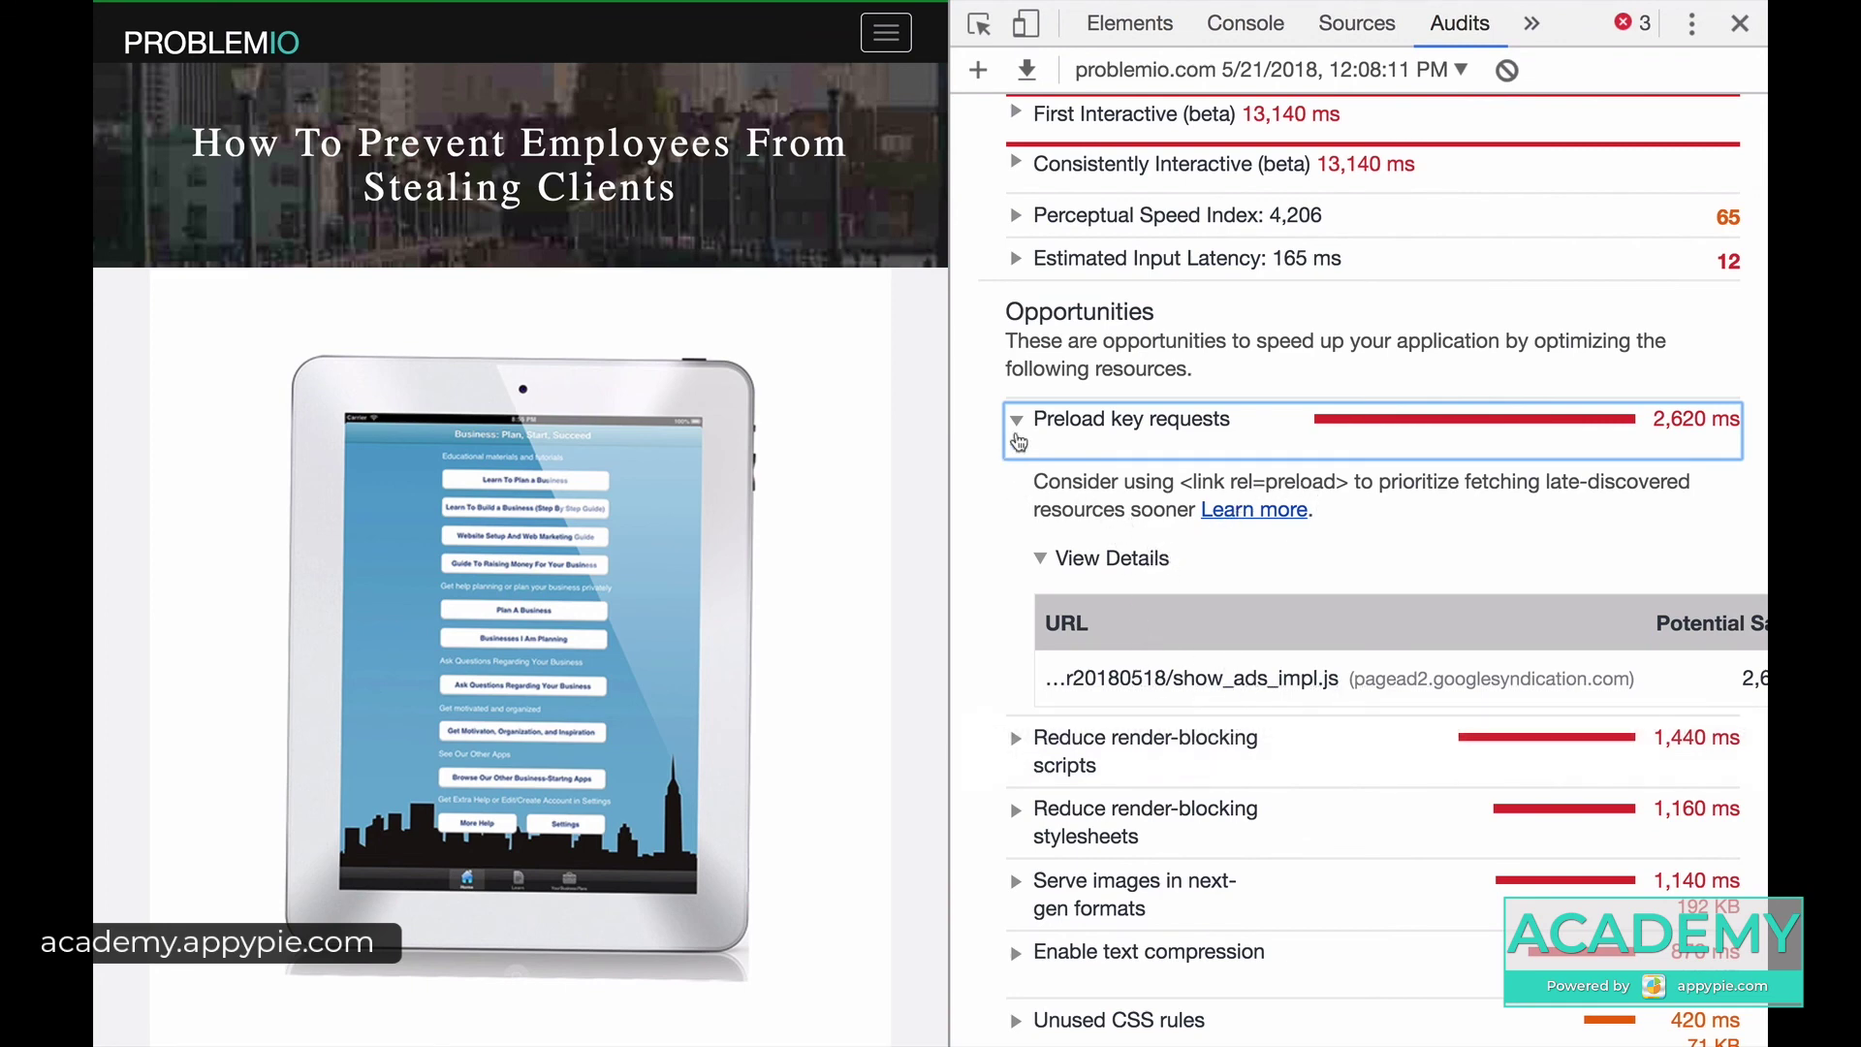
click(1025, 439)
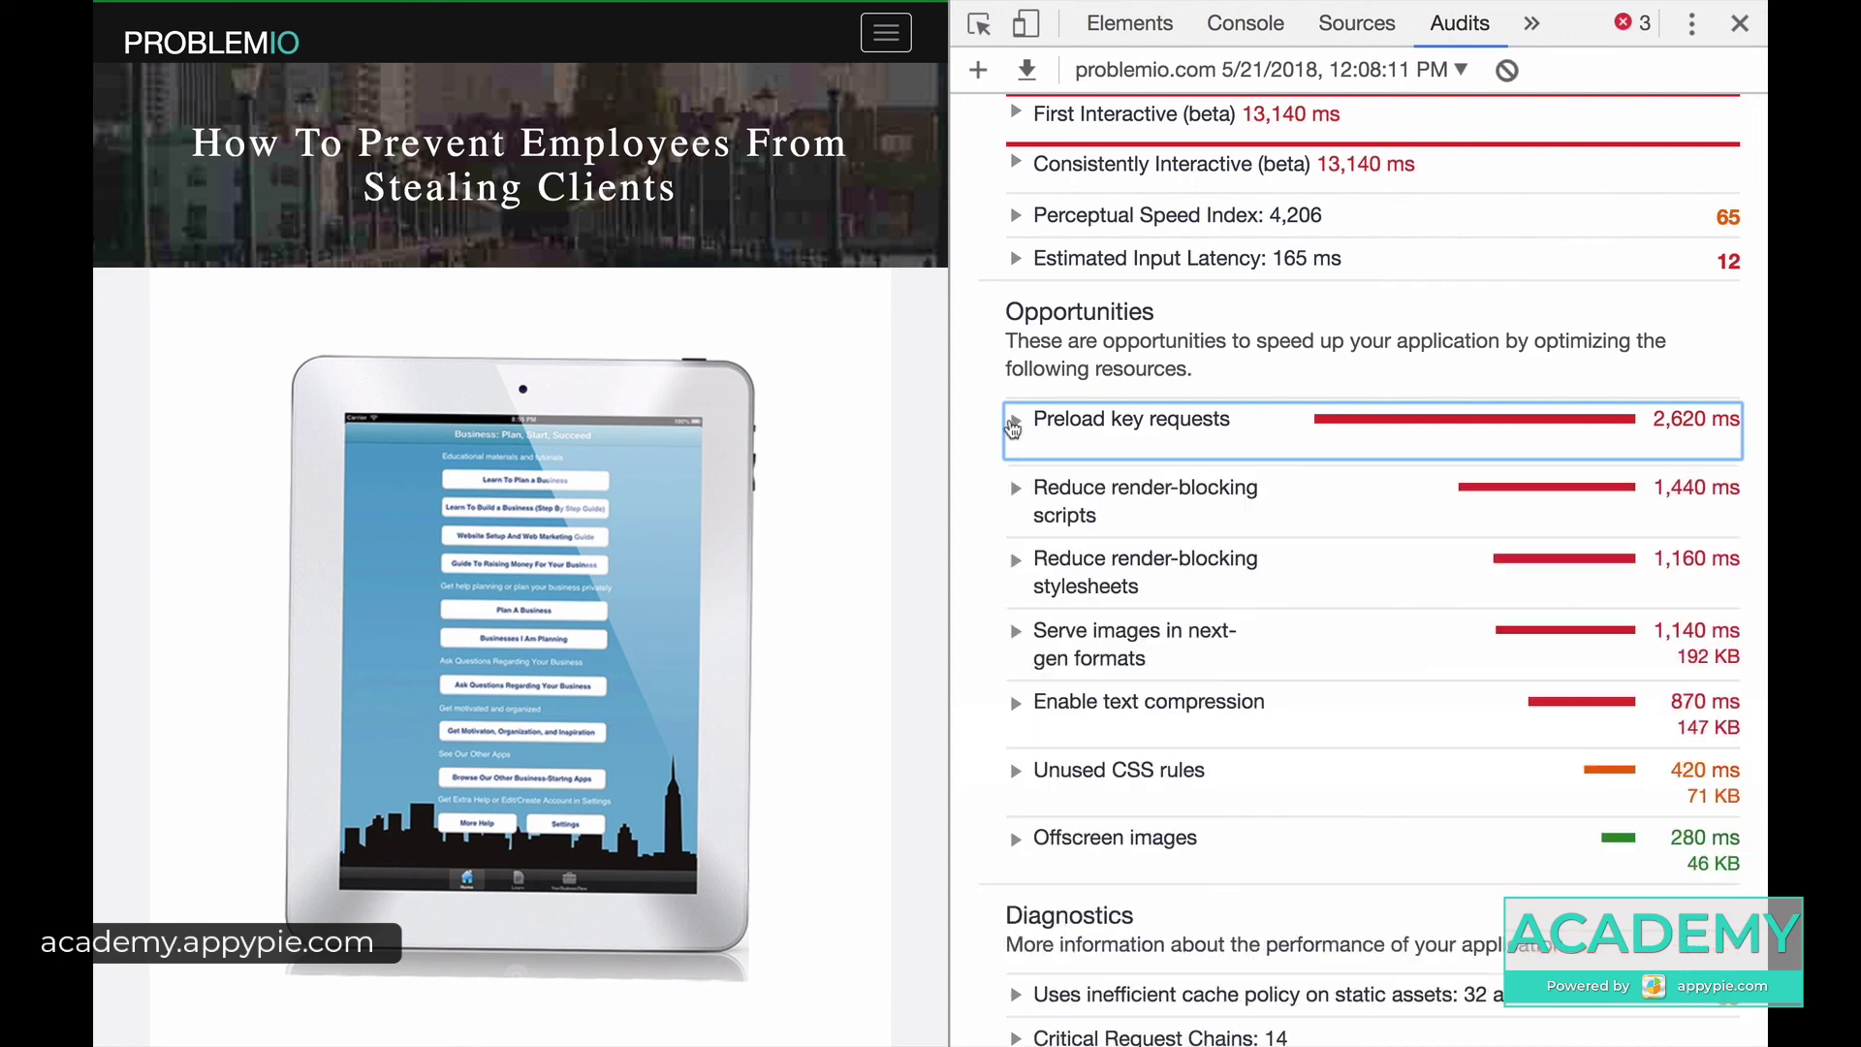